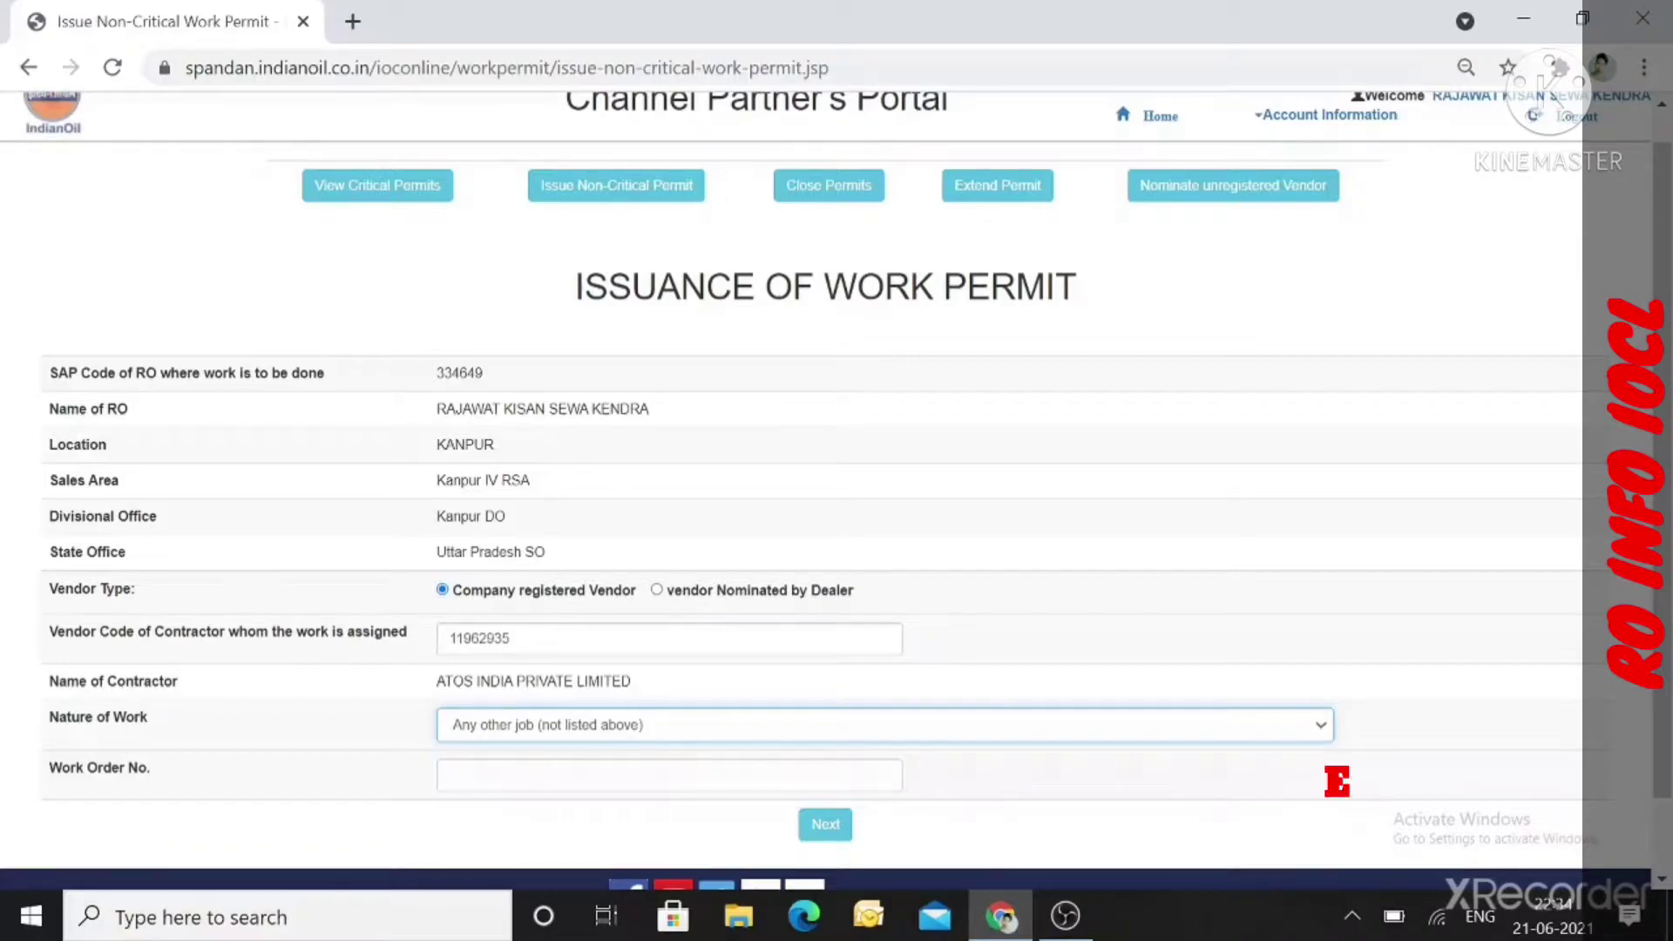
Enter work order number 26953906 and continue to the permit details page.
{"action": "left_click", "coordinate": [766, 773]}
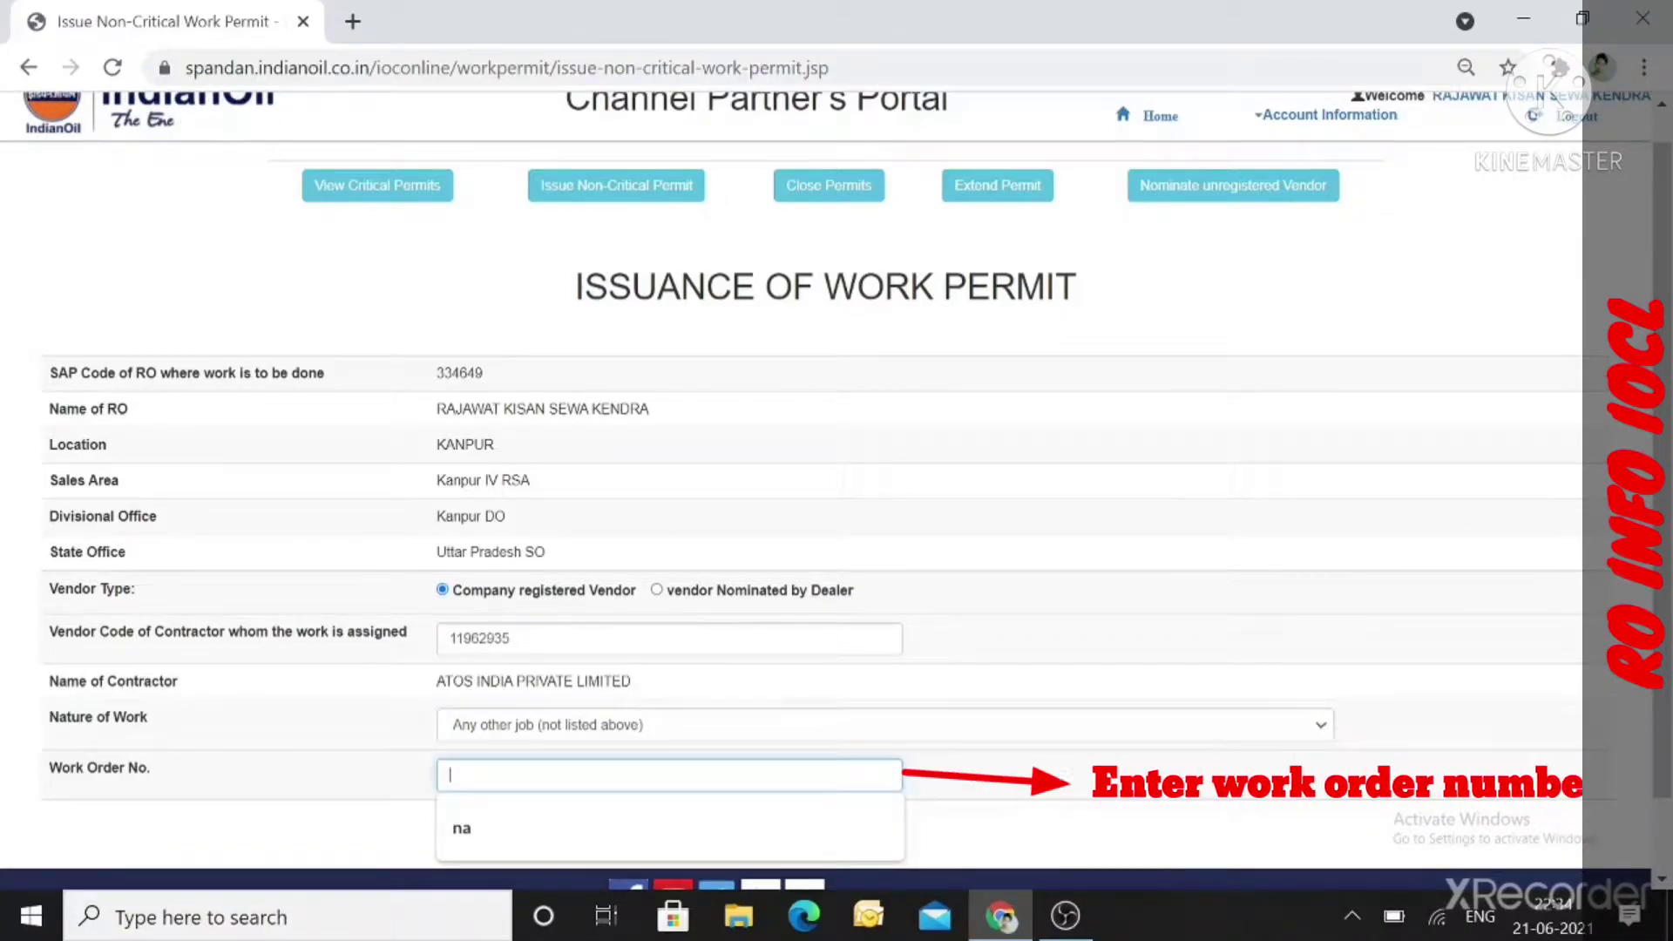
{"action": "type", "text": "26"}
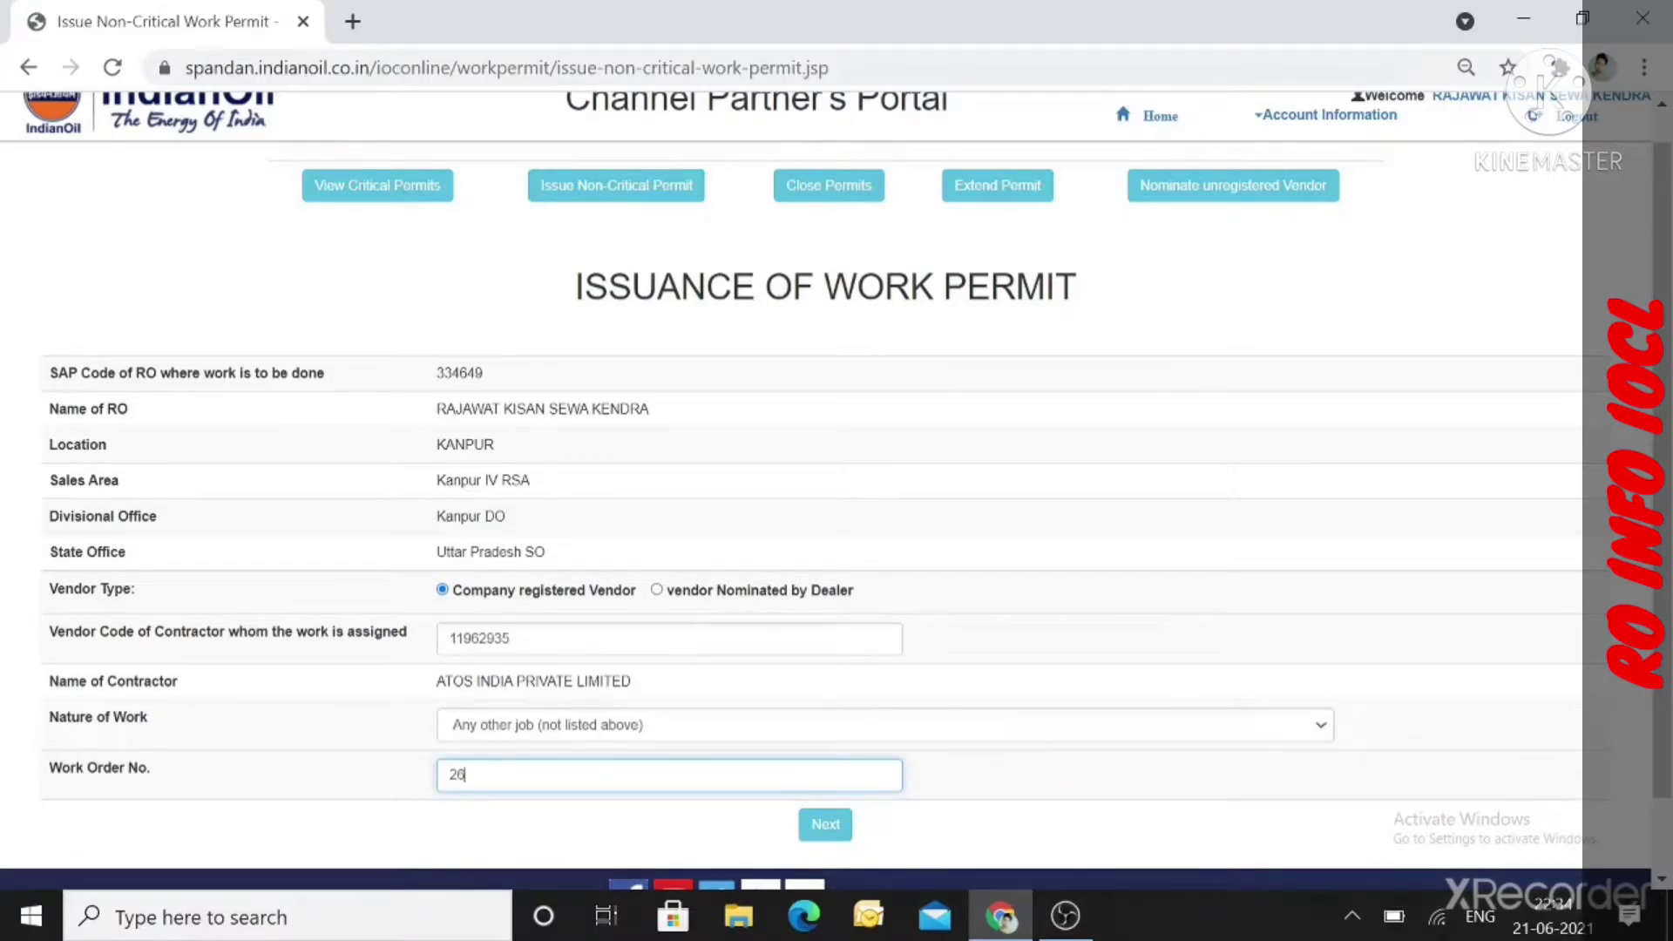
{"action": "type", "text": "95"}
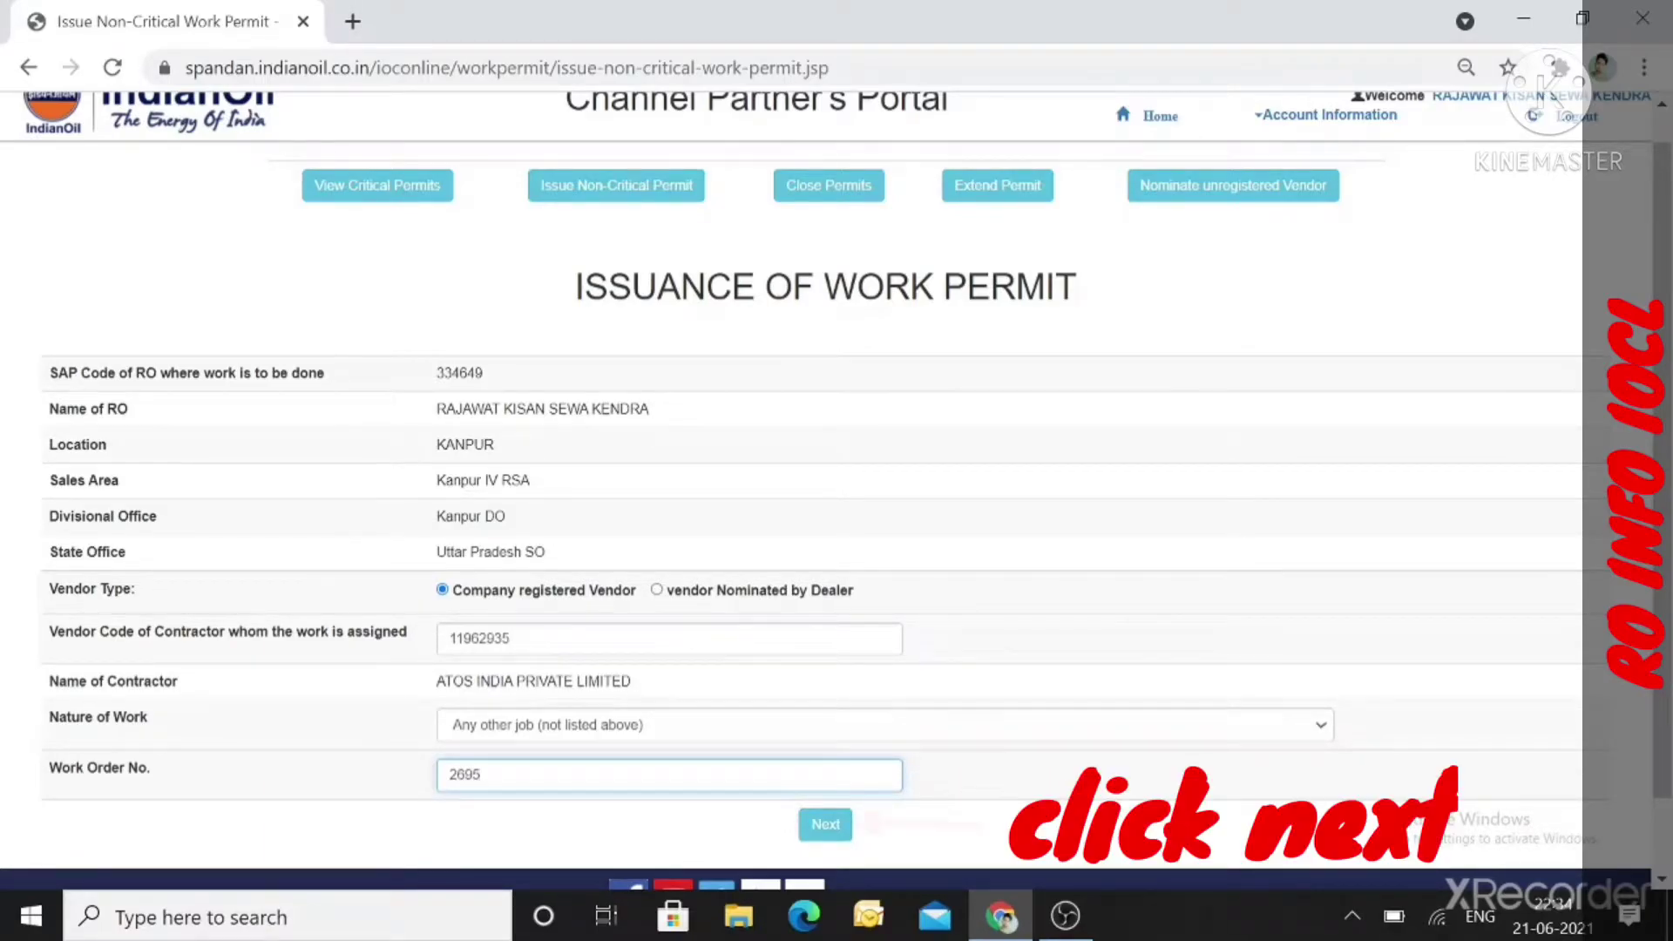
{"action": "type", "text": "39"}
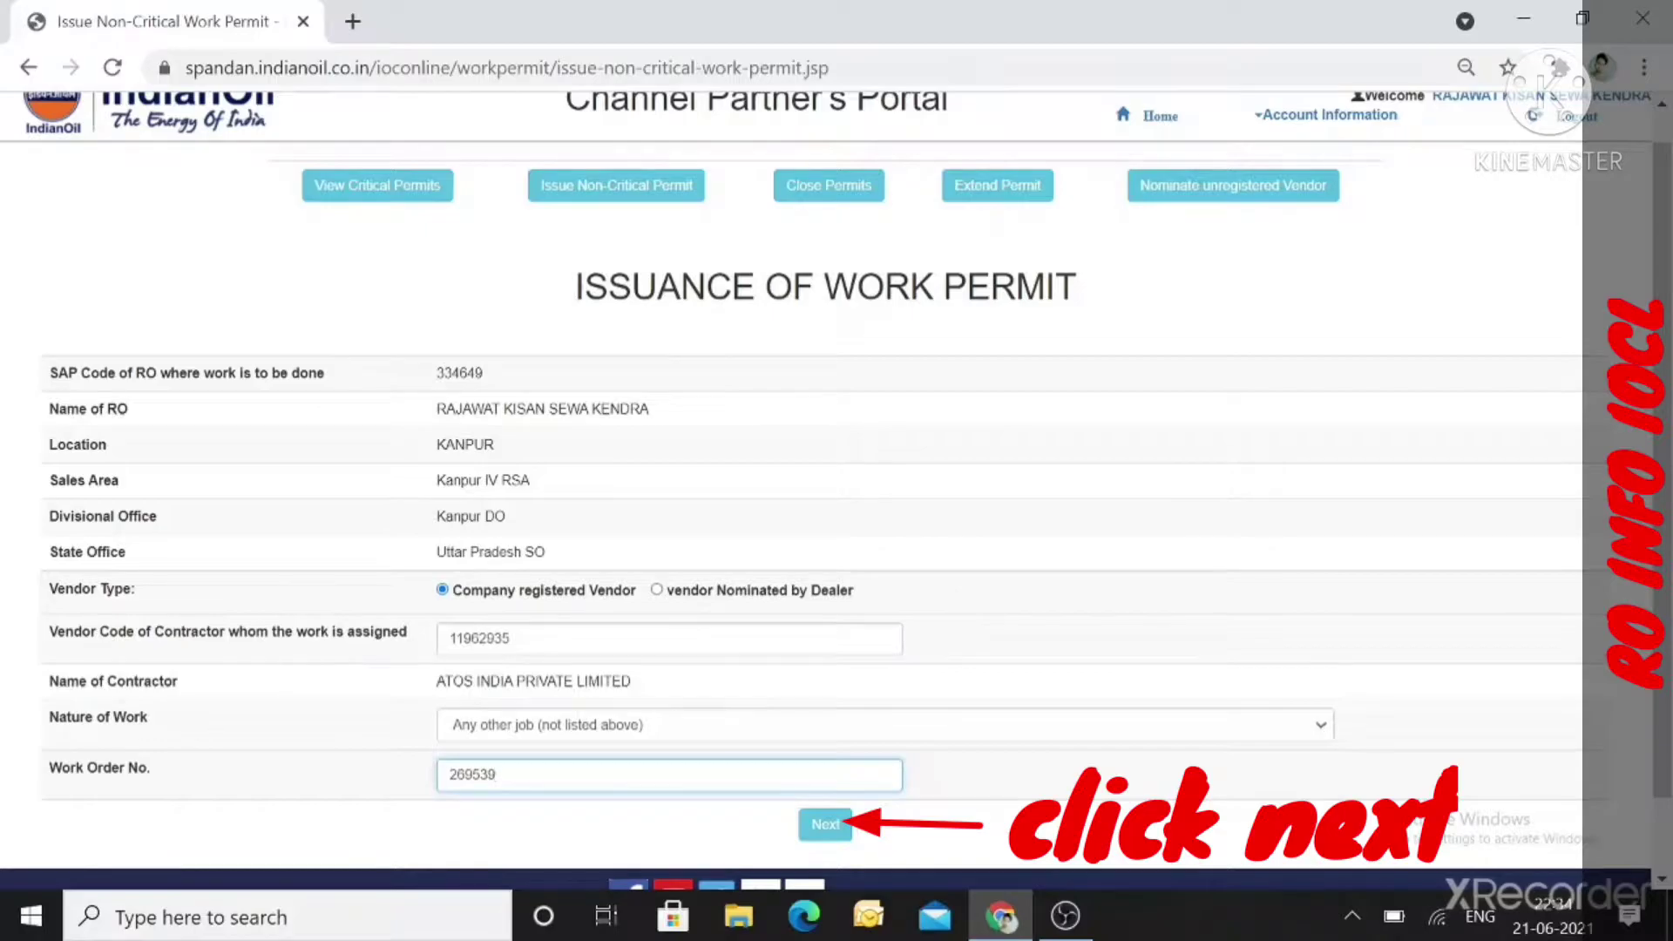
{"action": "type", "text": "06"}
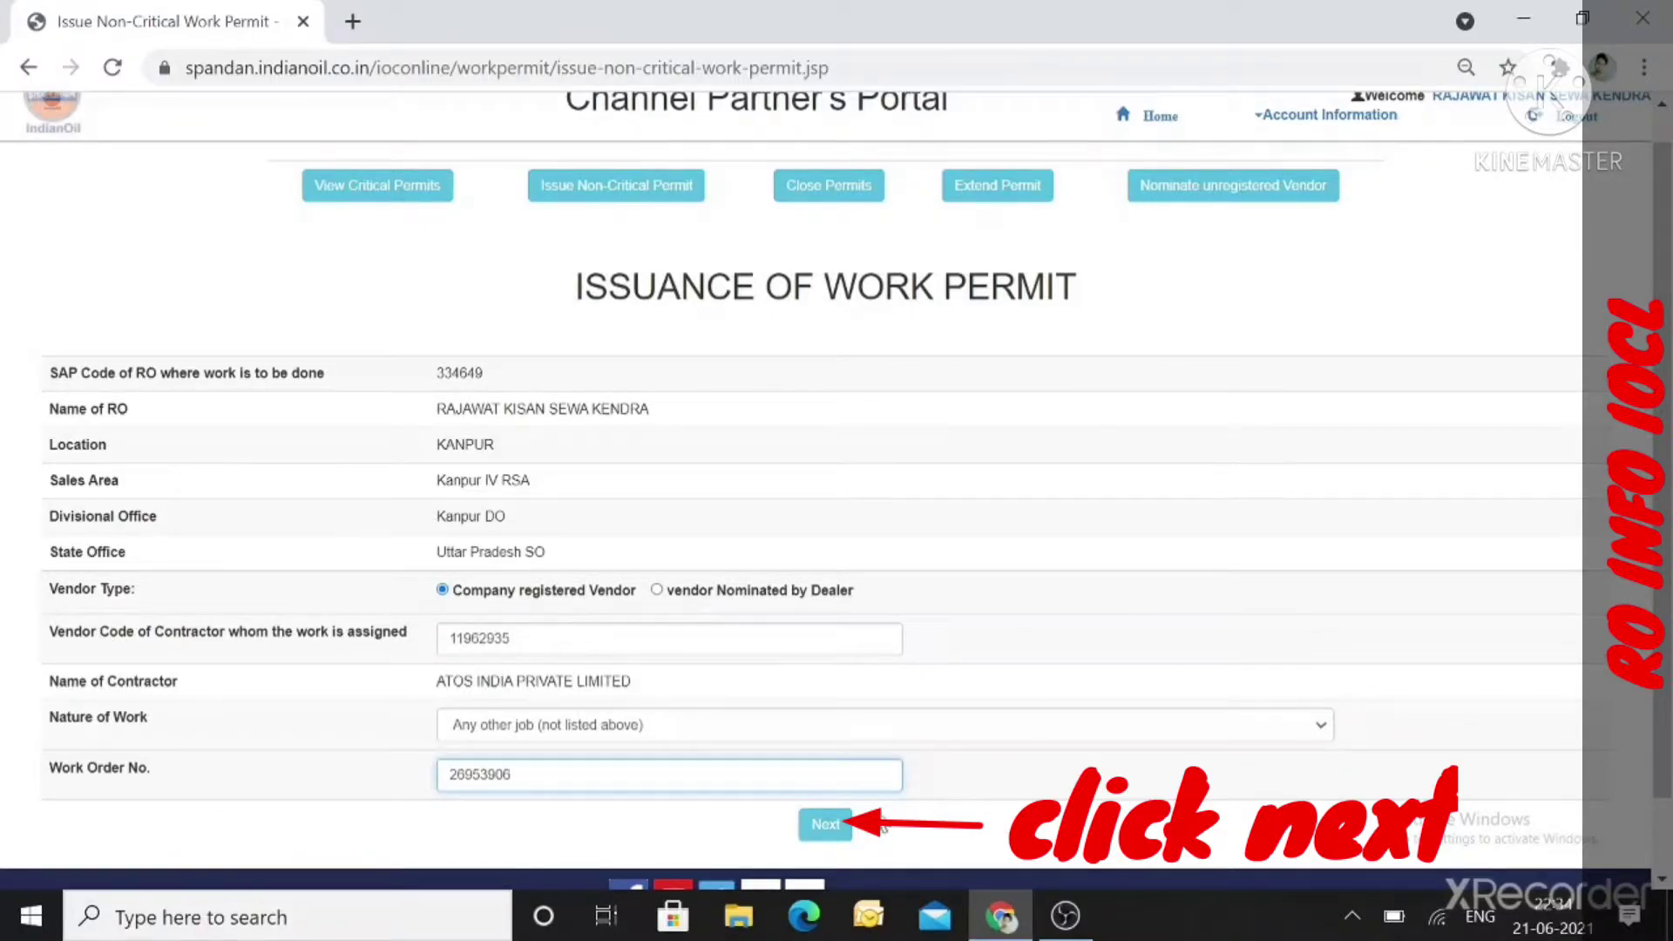
{"action": "left_click", "coordinate": [828, 825]}
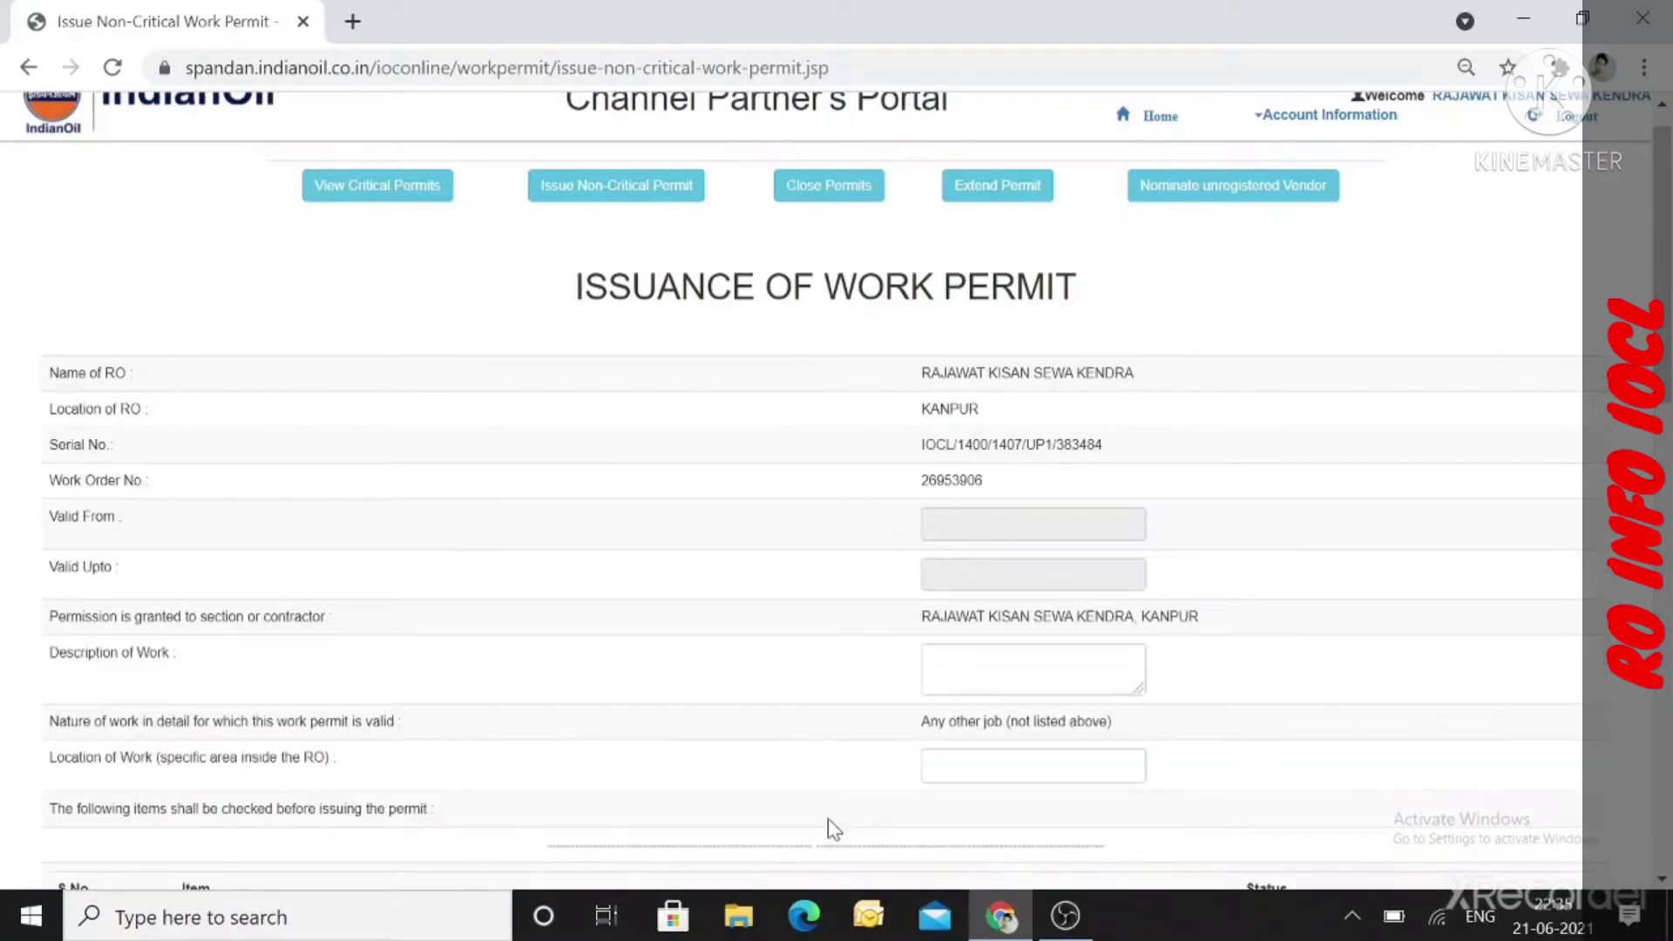
{"action": "scroll", "coordinate": [645, 622], "scroll_direction": "down", "scroll_amount": 1}
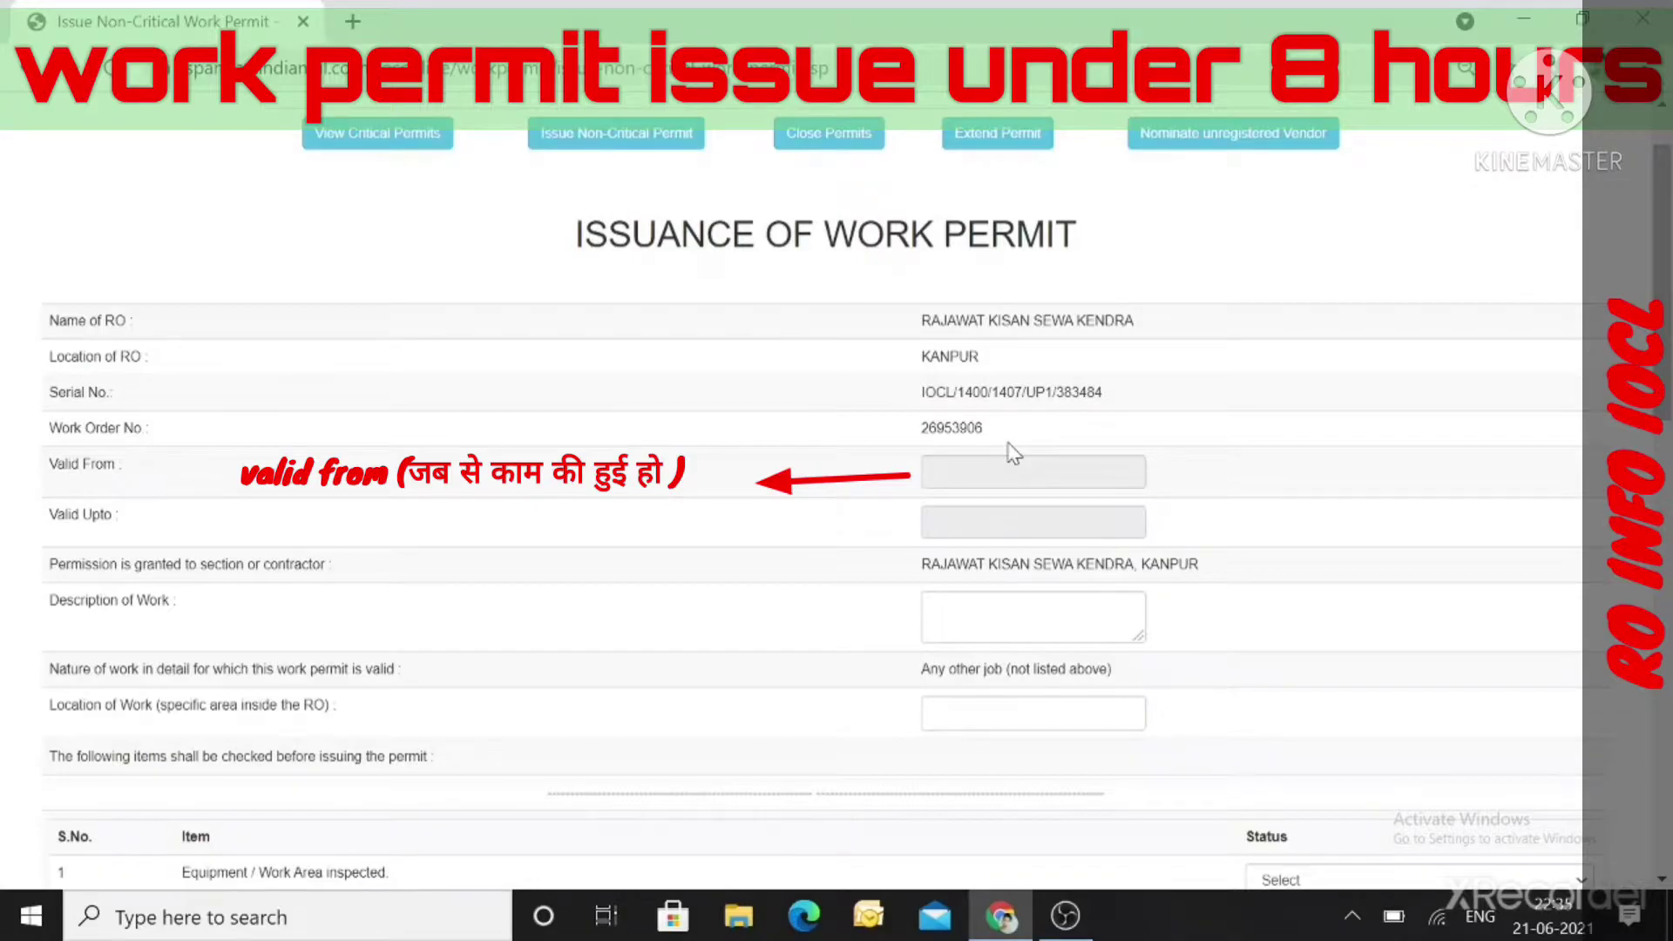
{"action": "left_click", "coordinate": [1033, 472]}
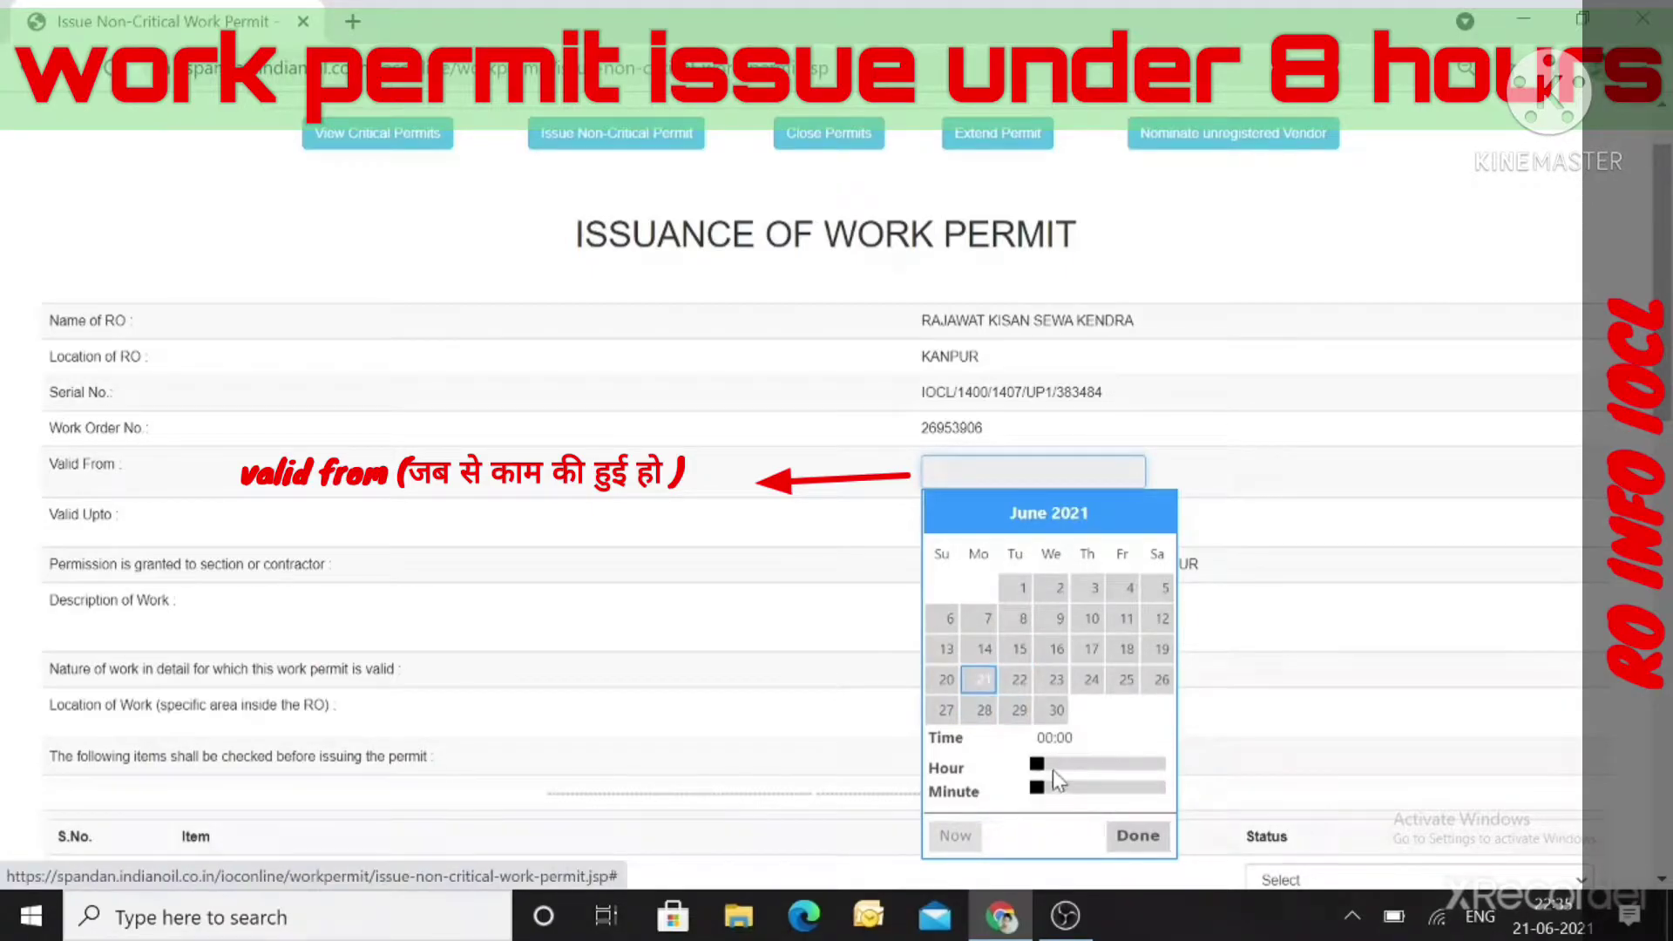
{"action": "left_click_drag", "start_coordinate": [1042, 766], "coordinate": [1127, 764]}
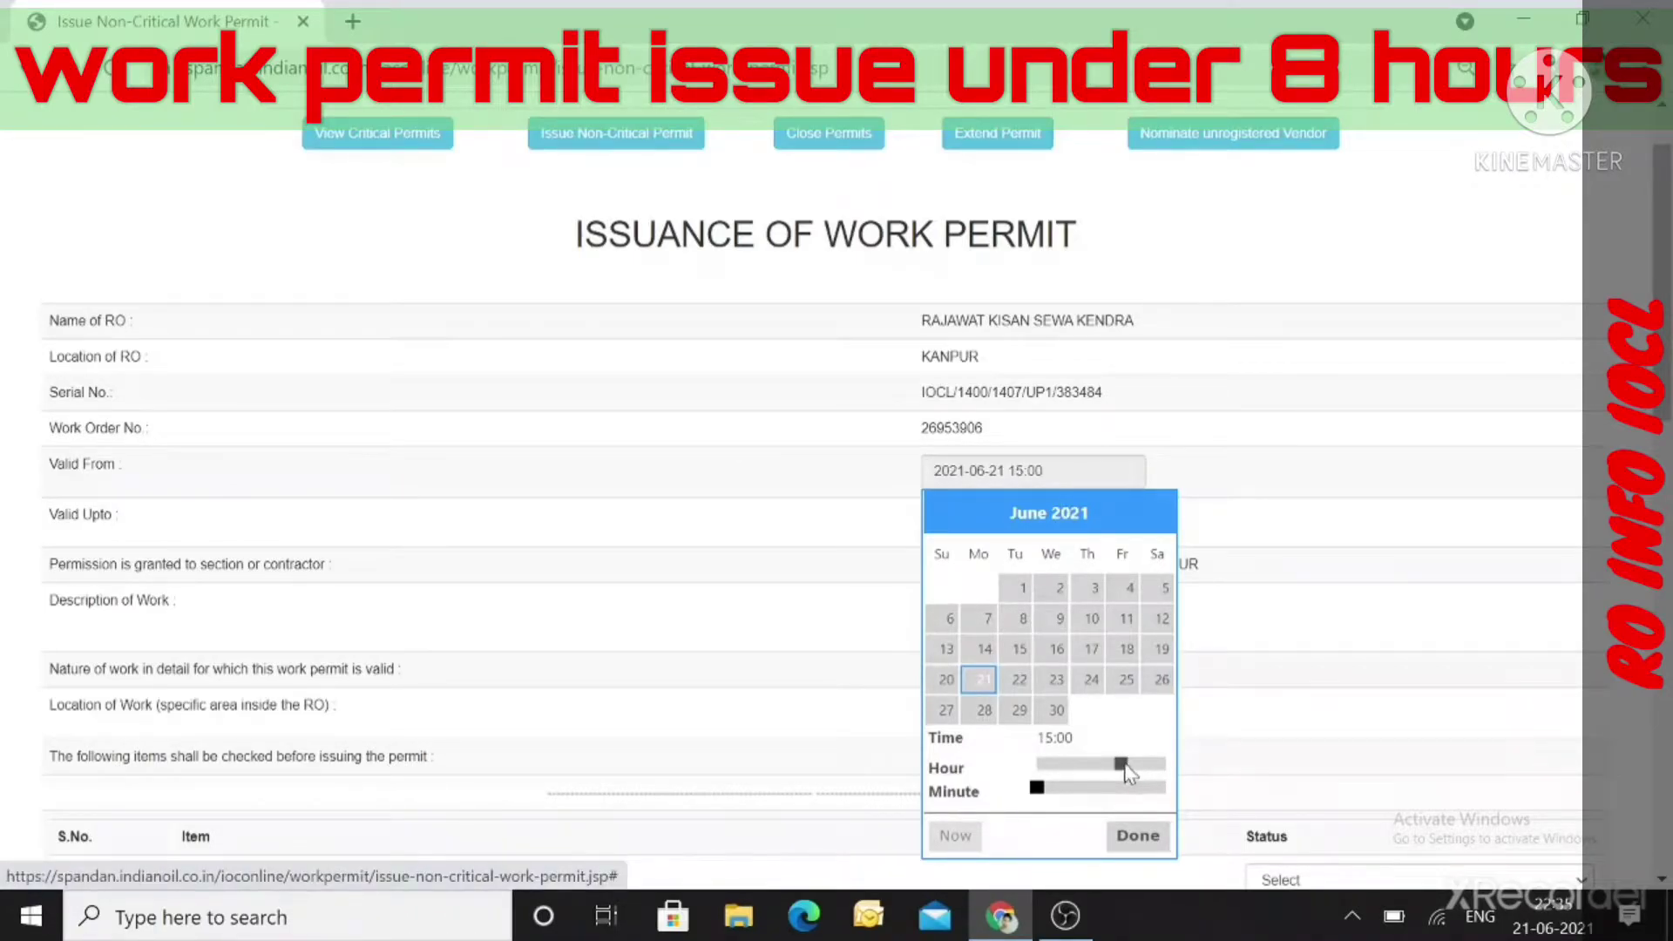
{"action": "left_click", "coordinate": [1126, 835]}
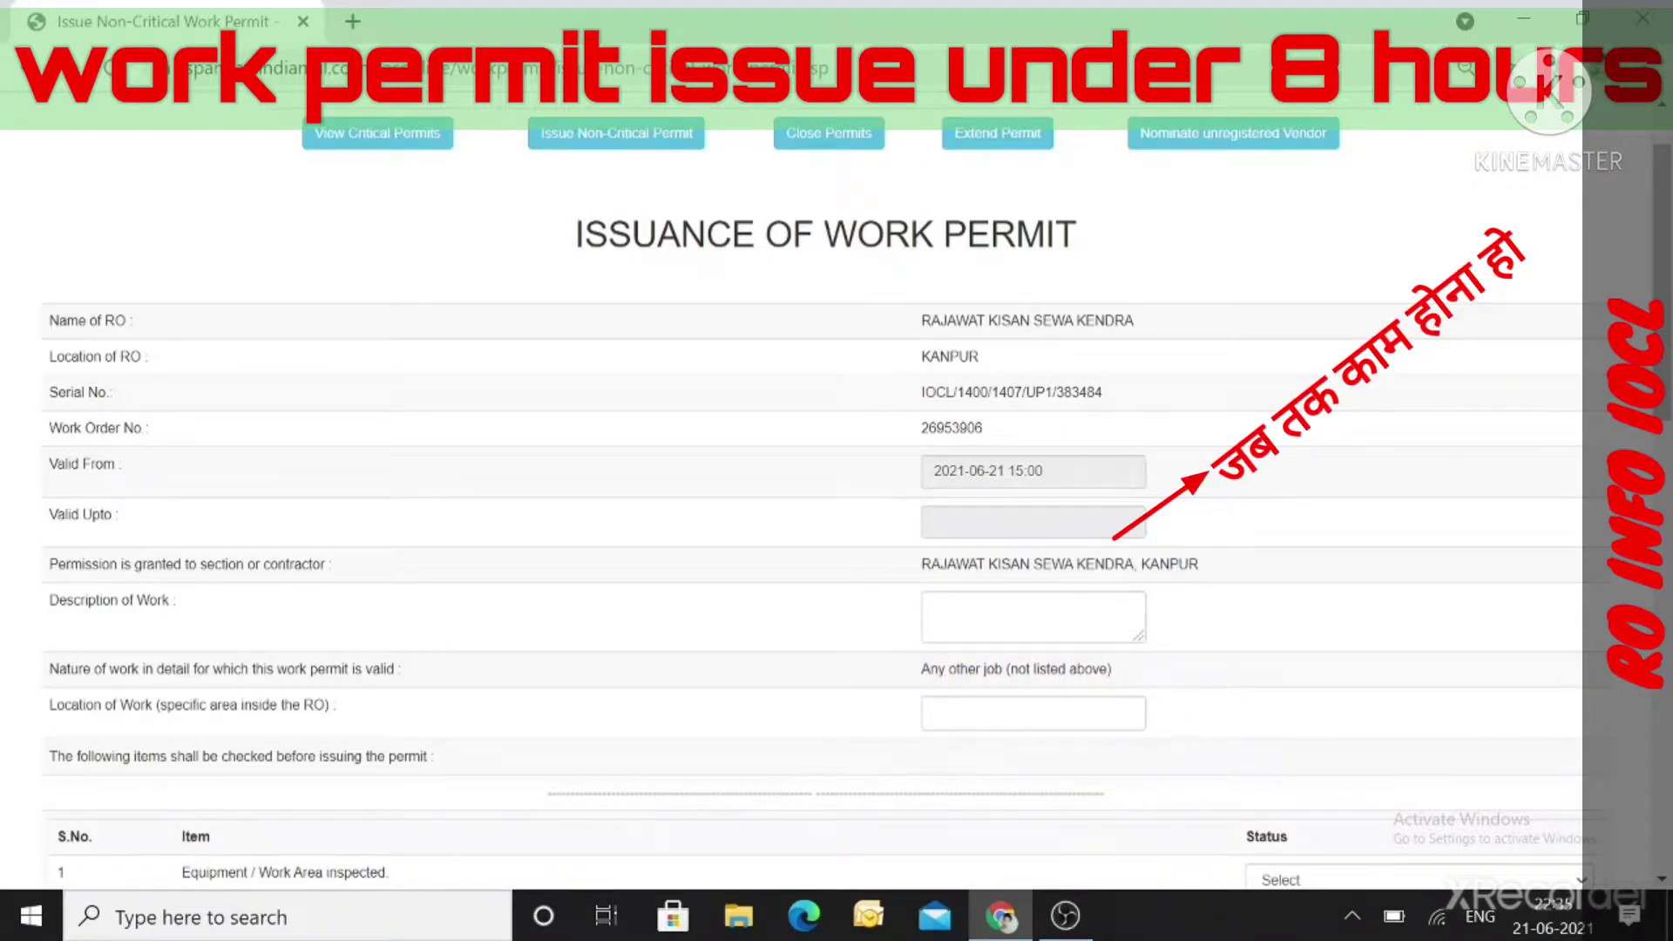
{"action": "left_click", "coordinate": [1032, 522]}
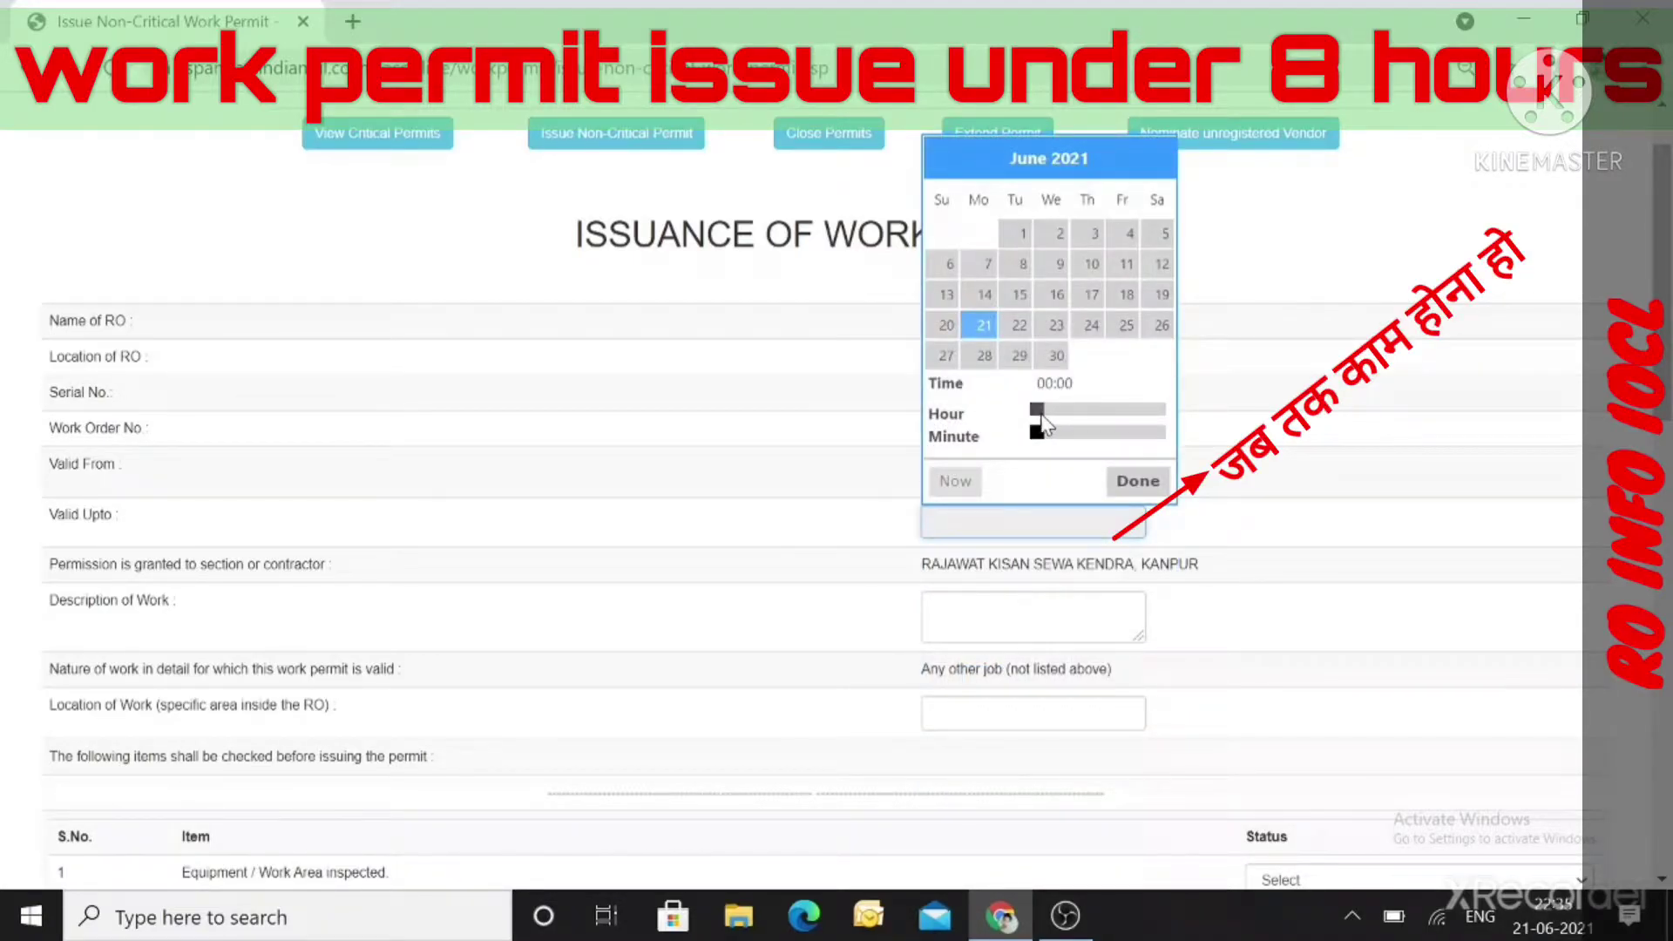
{"action": "left_click_drag", "start_coordinate": [1037, 410], "coordinate": [1152, 430]}
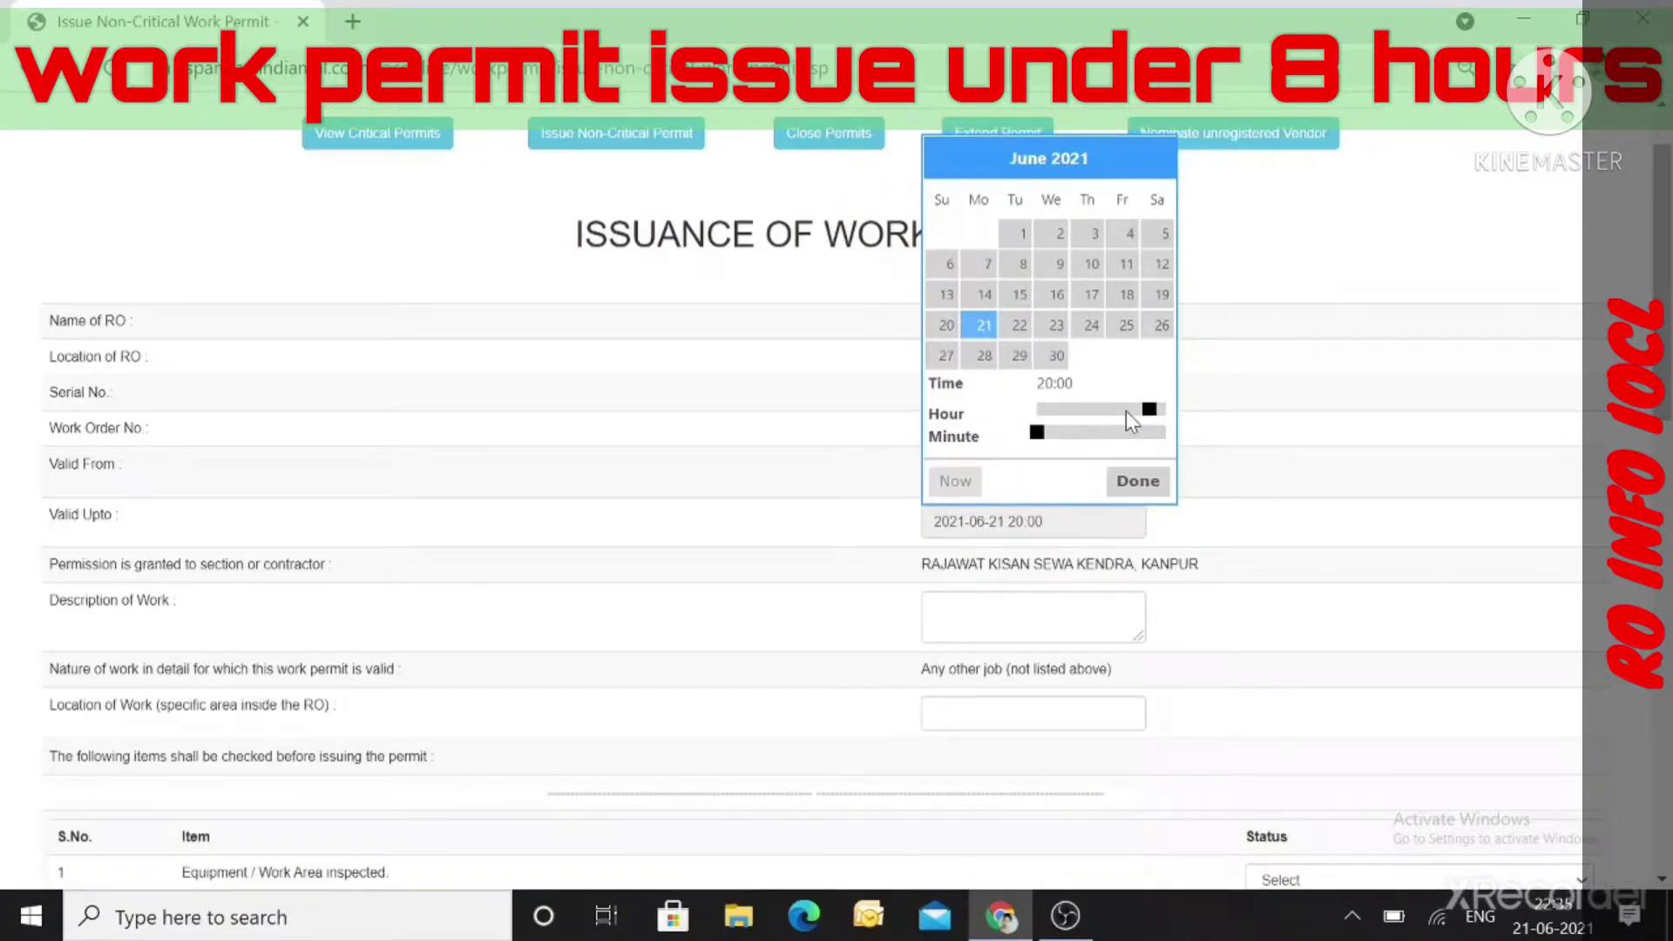
{"action": "left_click_drag", "start_coordinate": [1150, 412], "coordinate": [1173, 413]}
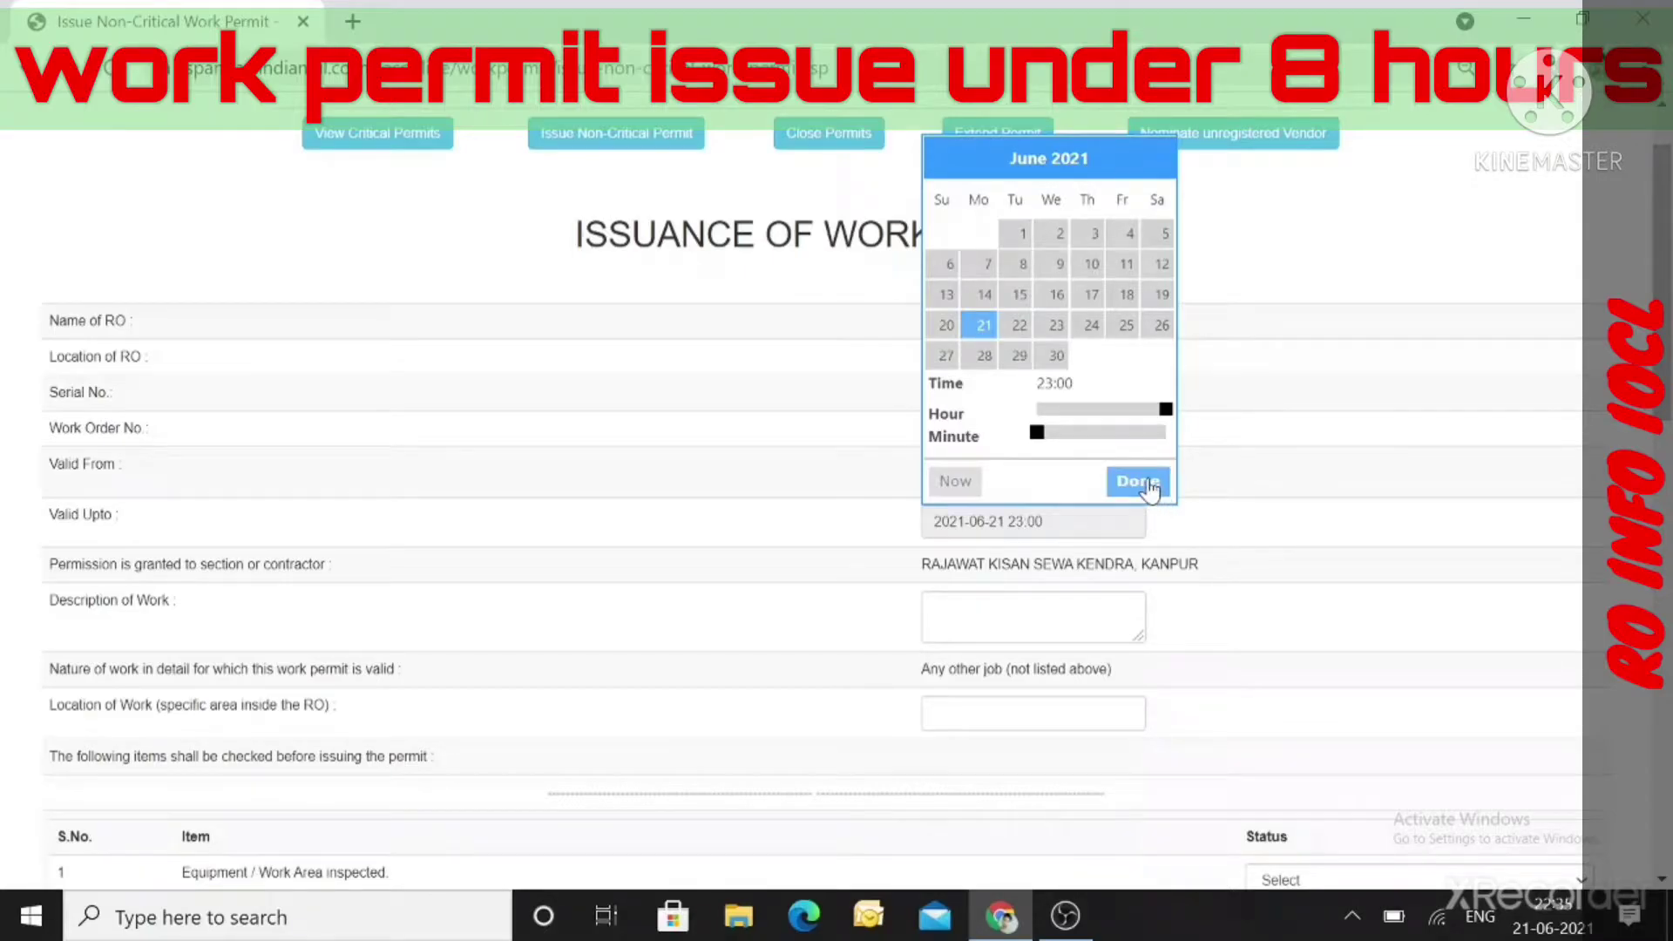
{"action": "left_click", "coordinate": [1148, 482]}
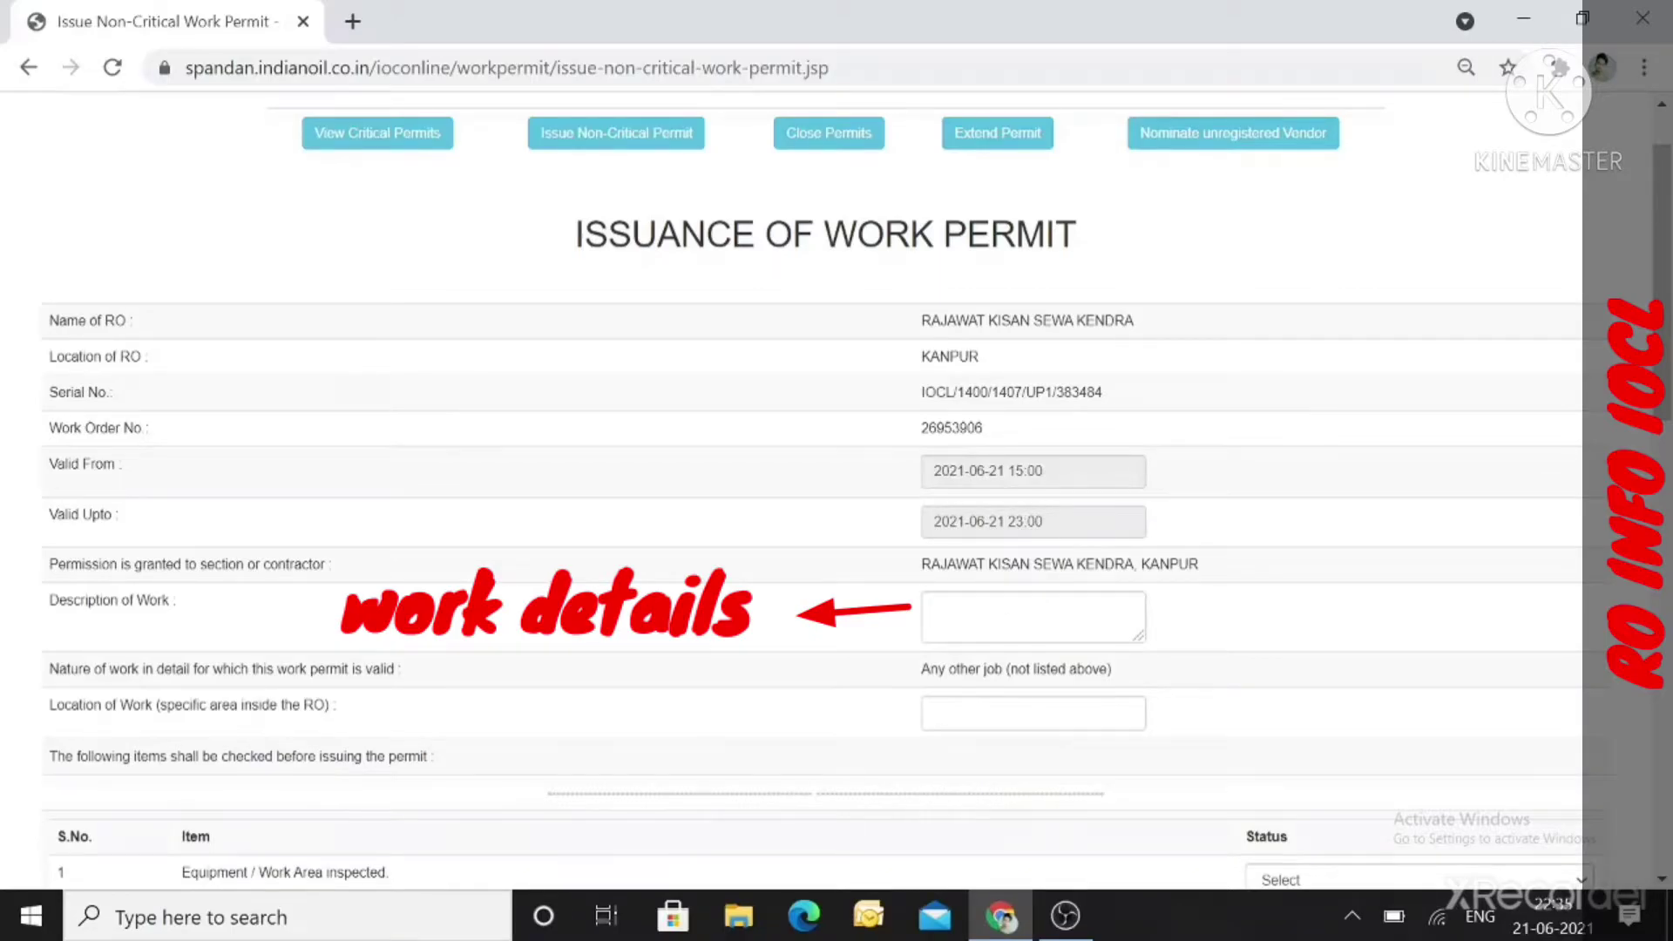
Enter 'automation installing' as the work description and 'bhitargaon ghatampur' as the location.
{"action": "left_click", "coordinate": [1002, 614]}
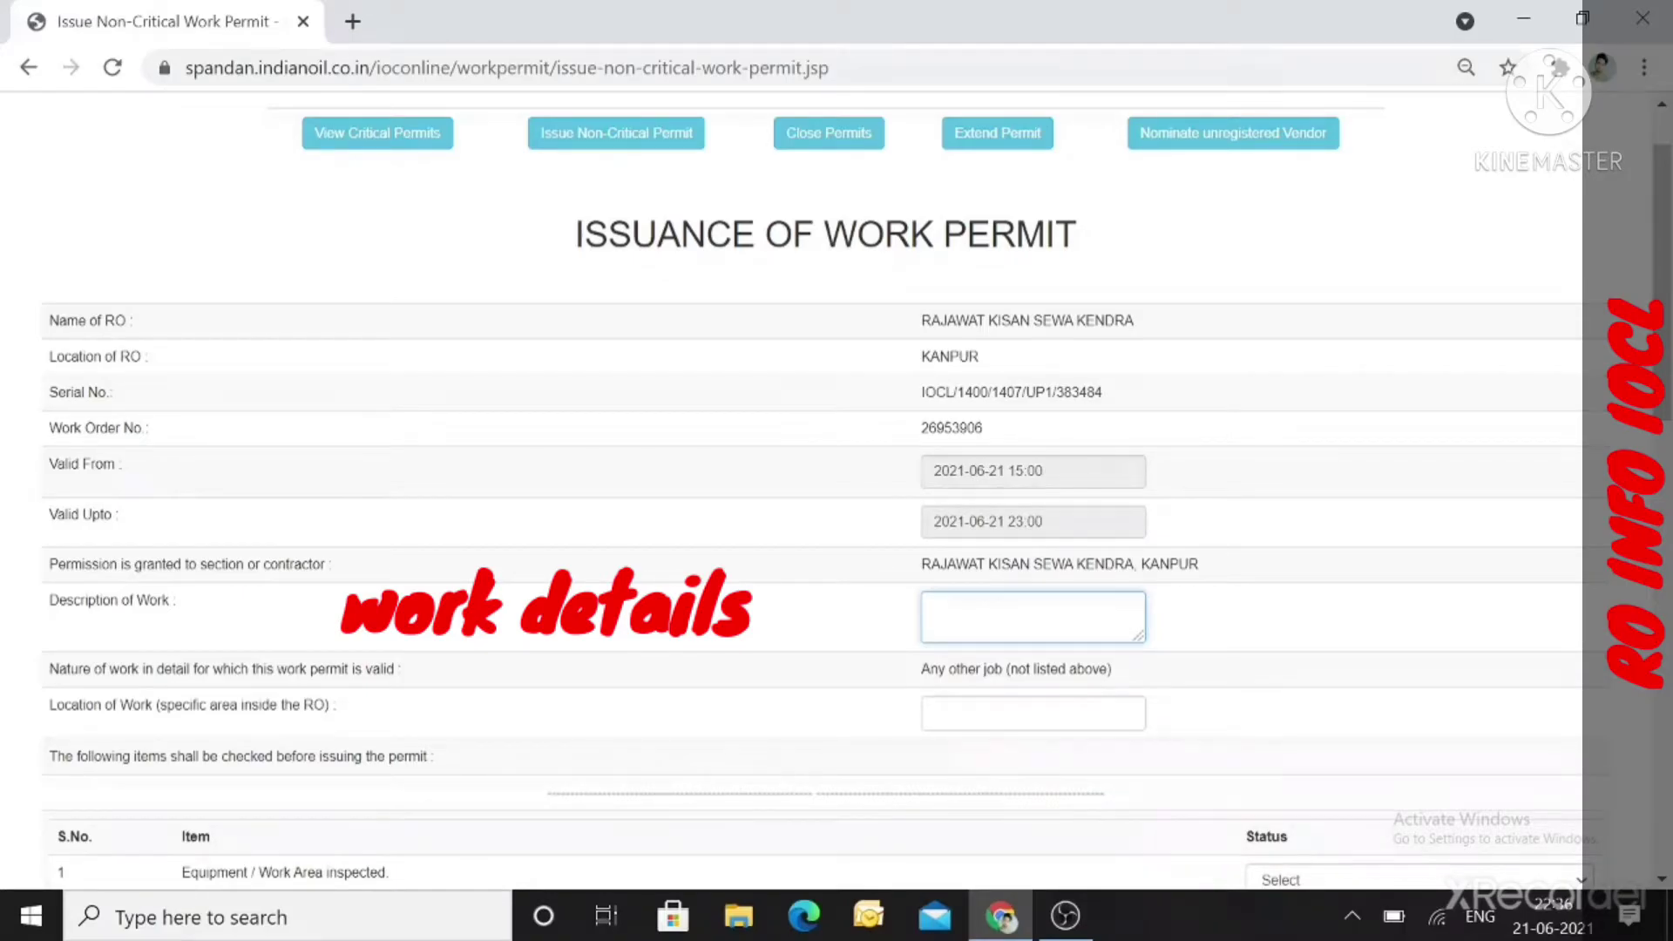
{"action": "type", "text": "aut"}
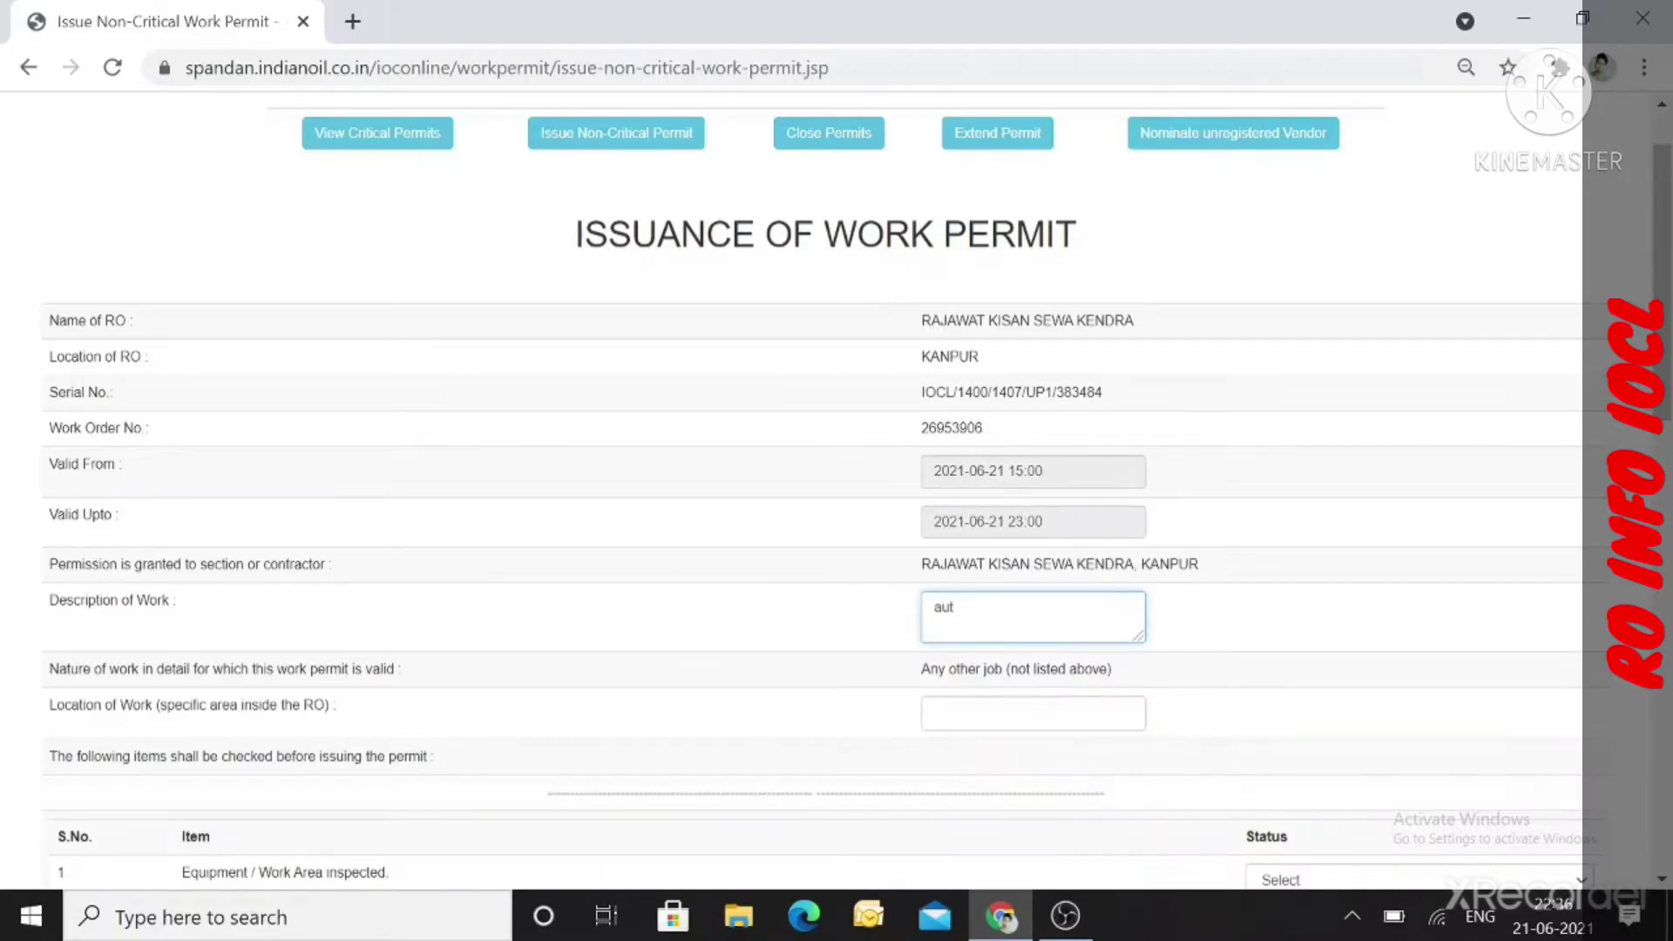
{"action": "type", "text": "omation installing"}
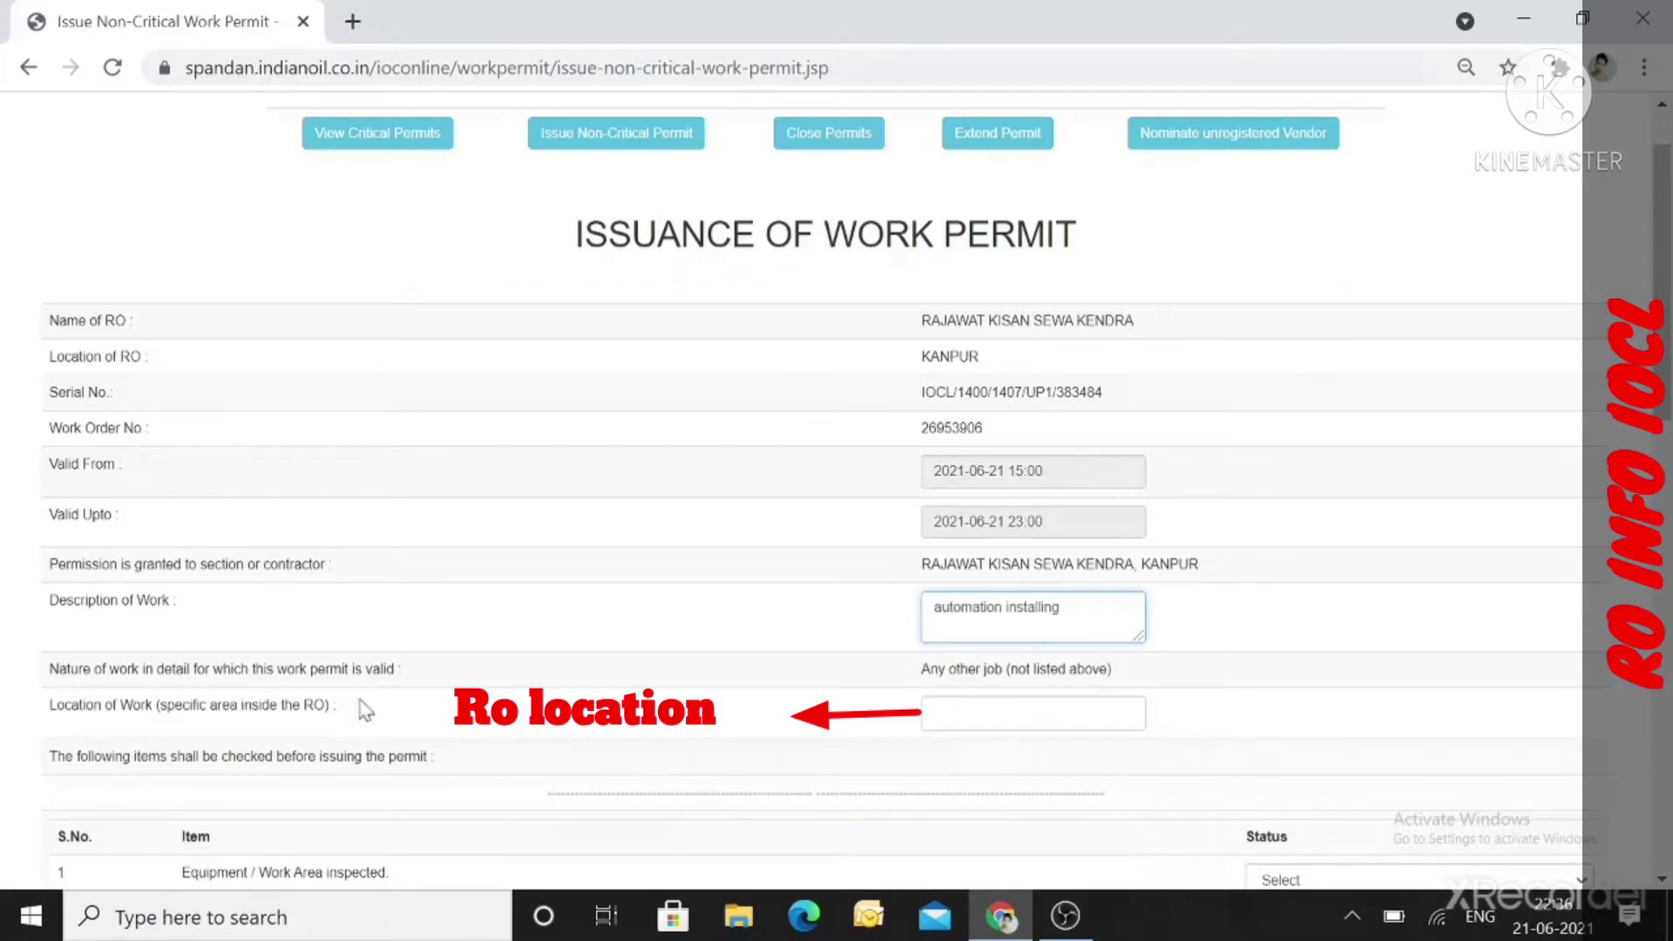
{"action": "left_click", "coordinate": [1002, 718]}
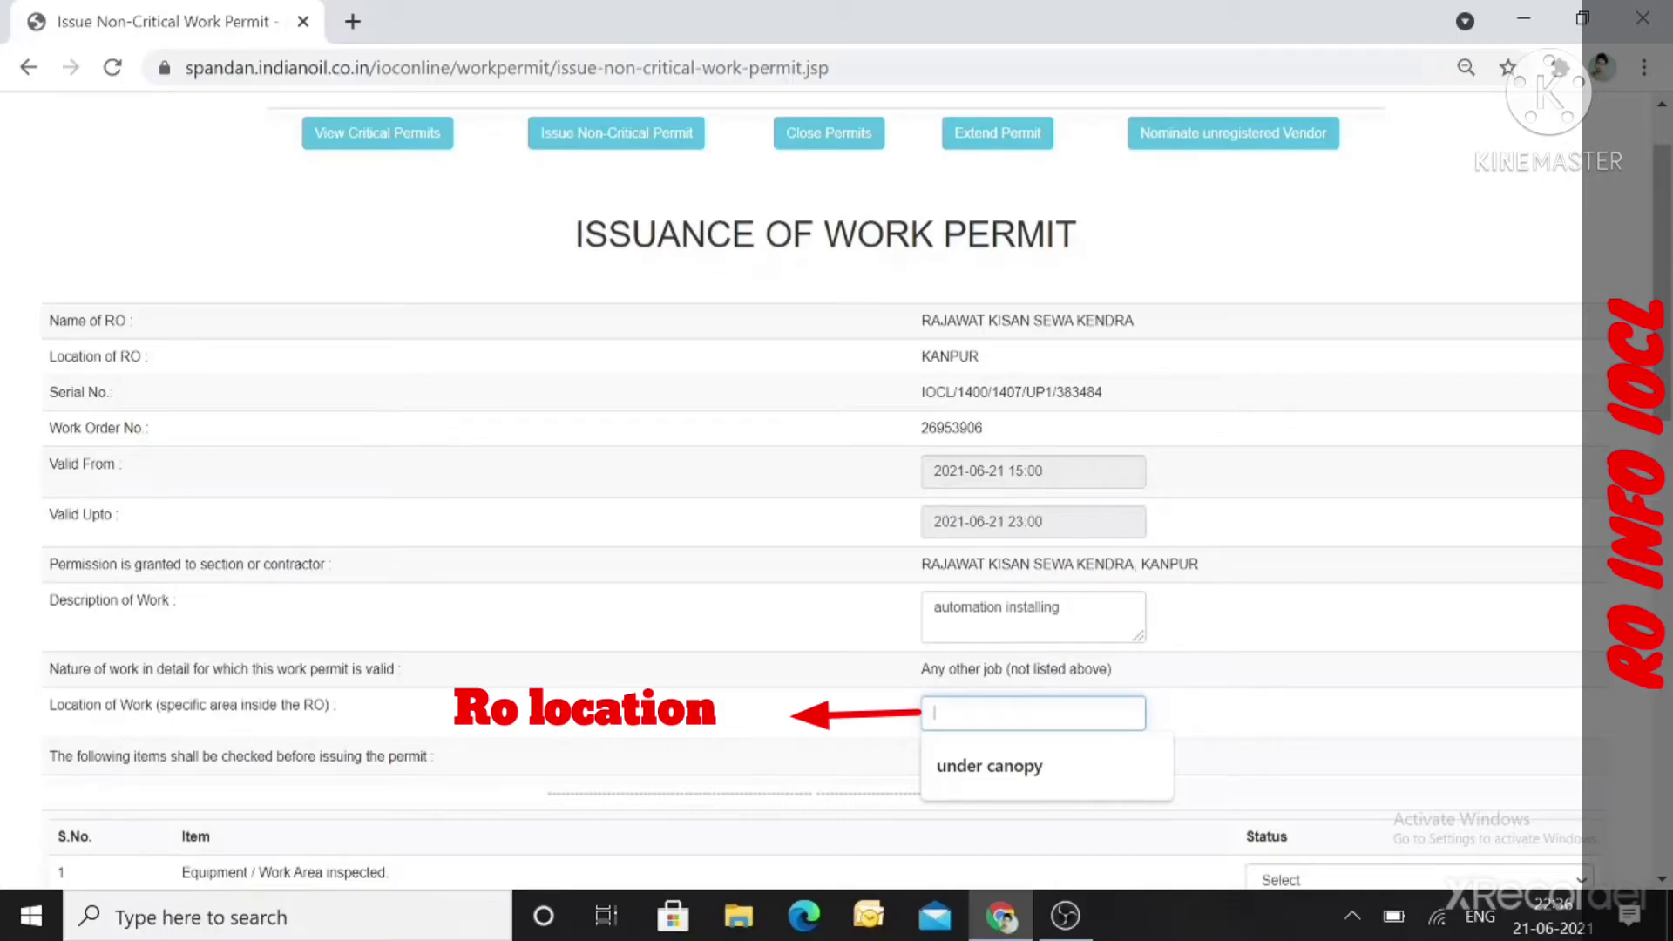
{"action": "type", "text": "bhitar"}
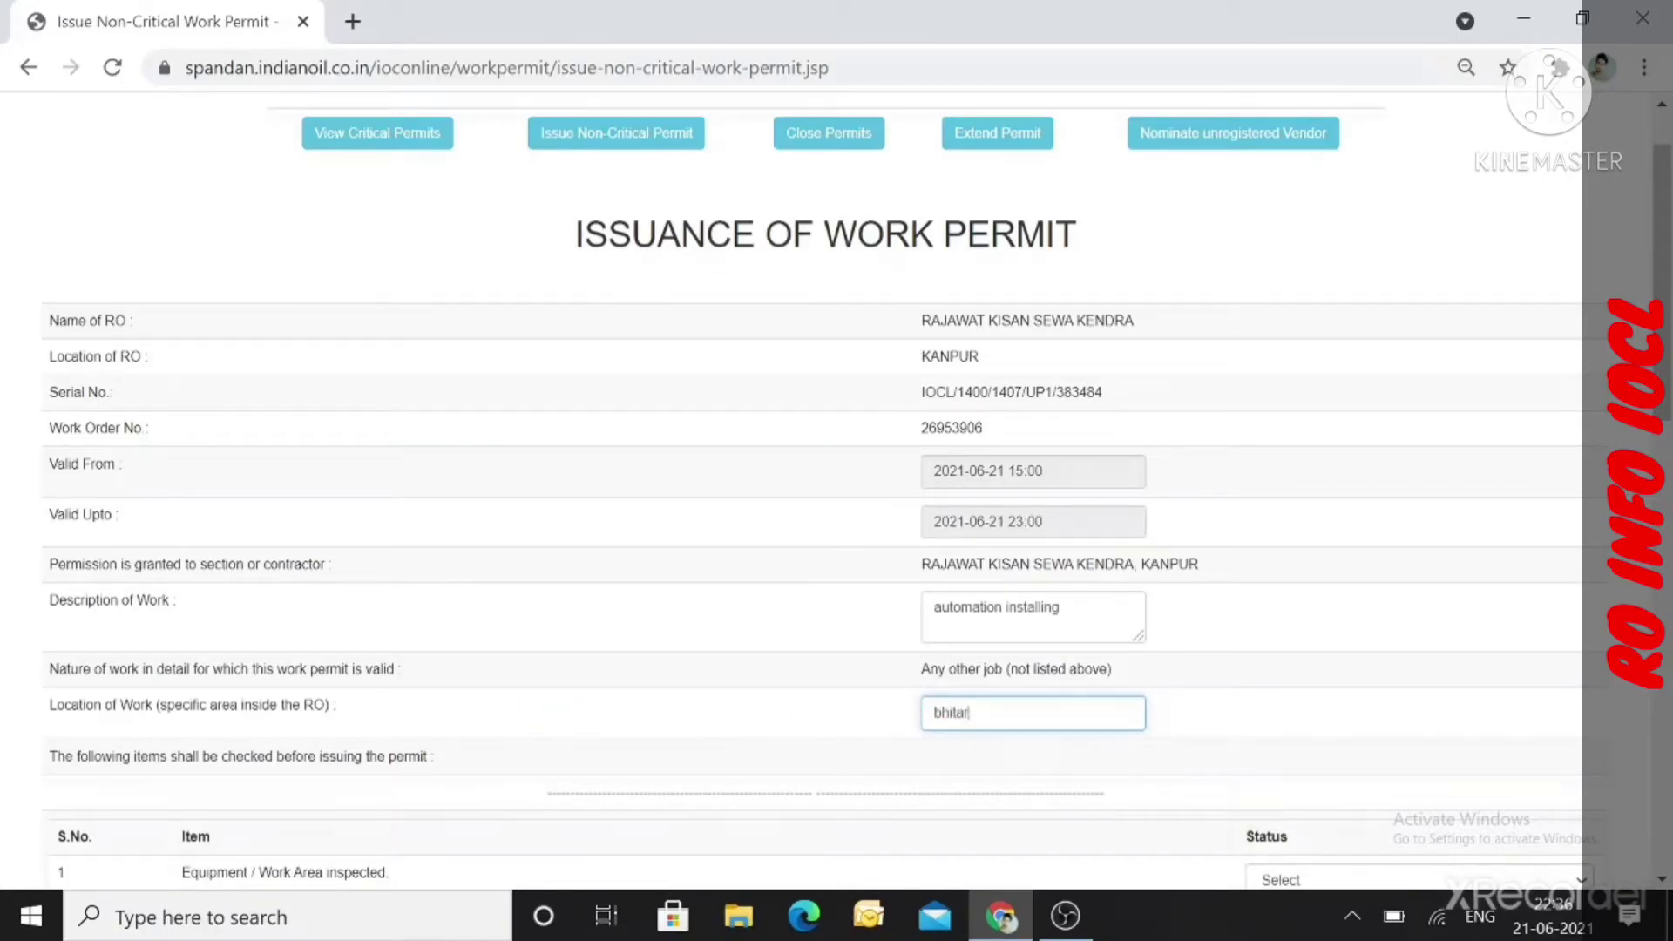
{"action": "type", "text": "gaonghatampurd"}
{"action": "key", "text": "BackSpace"}
Mark the work area inspection and surrounding area checks as Done.
{"action": "left_click", "coordinate": [1214, 719]}
{"action": "scroll", "coordinate": [1214, 719], "scroll_direction": "down", "scroll_amount": 2}
{"action": "scroll", "coordinate": [1214, 720], "scroll_direction": "down", "scroll_amount": 1}
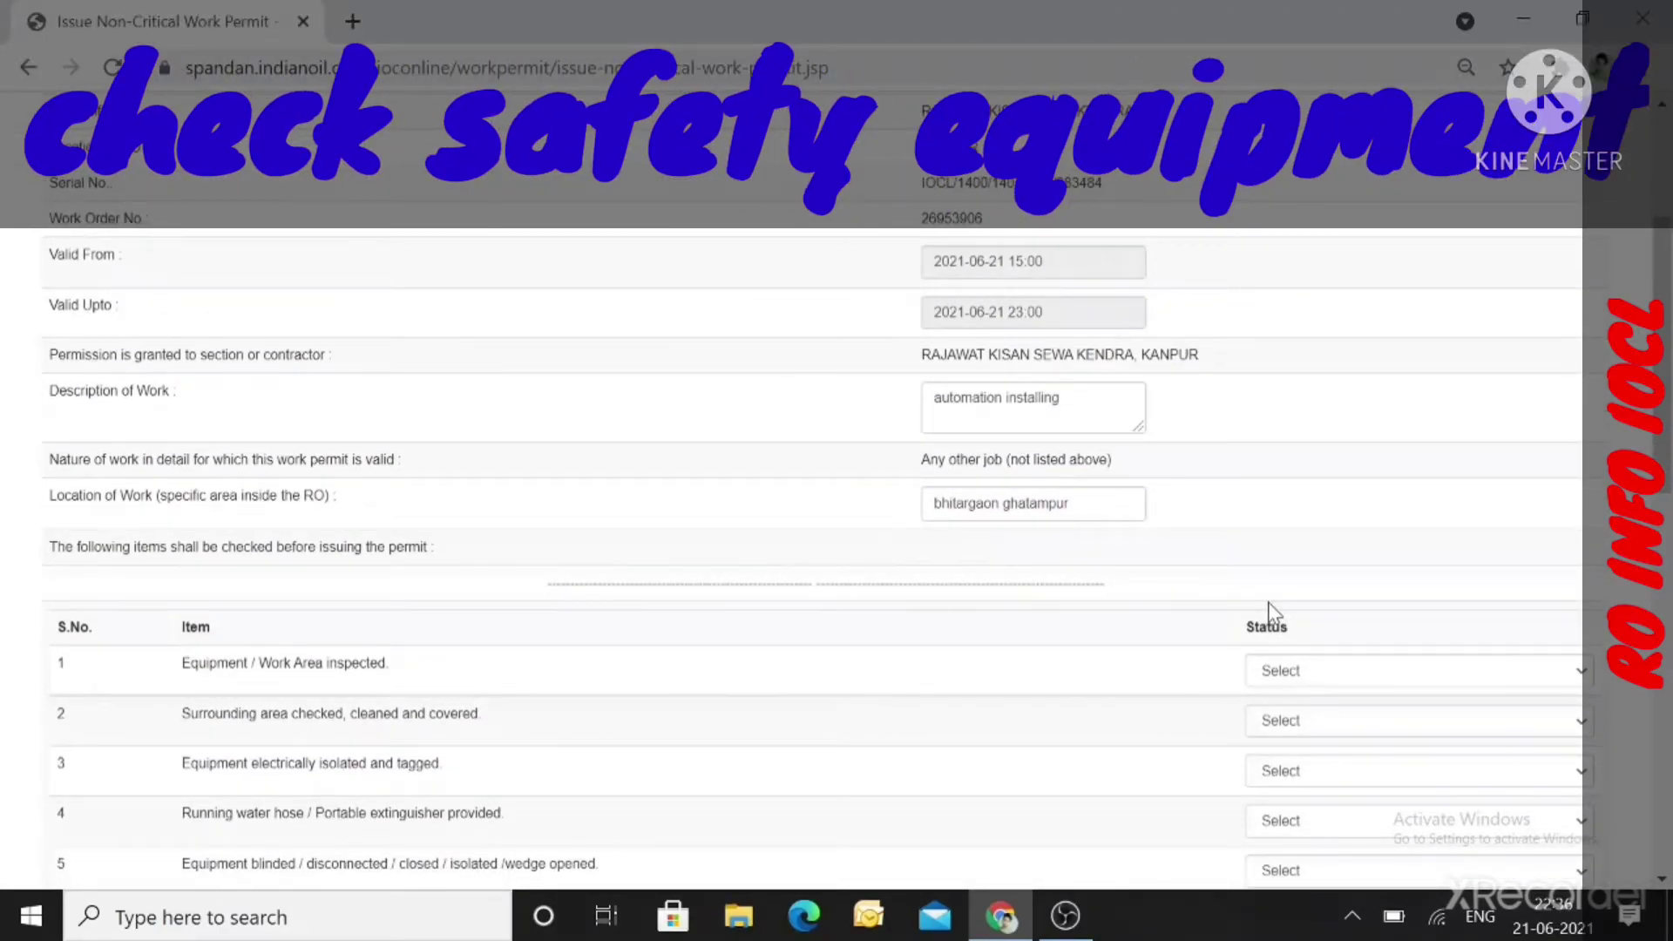
{"action": "left_click", "coordinate": [1379, 672]}
{"action": "left_click", "coordinate": [1326, 746]}
{"action": "left_click", "coordinate": [1283, 720]}
{"action": "left_click", "coordinate": [1282, 795]}
Mark electrical isolation, water hose/extinguisher and equipment blinding checks as Done.
{"action": "left_click_drag", "start_coordinate": [1664, 435], "coordinate": [1664, 579]}
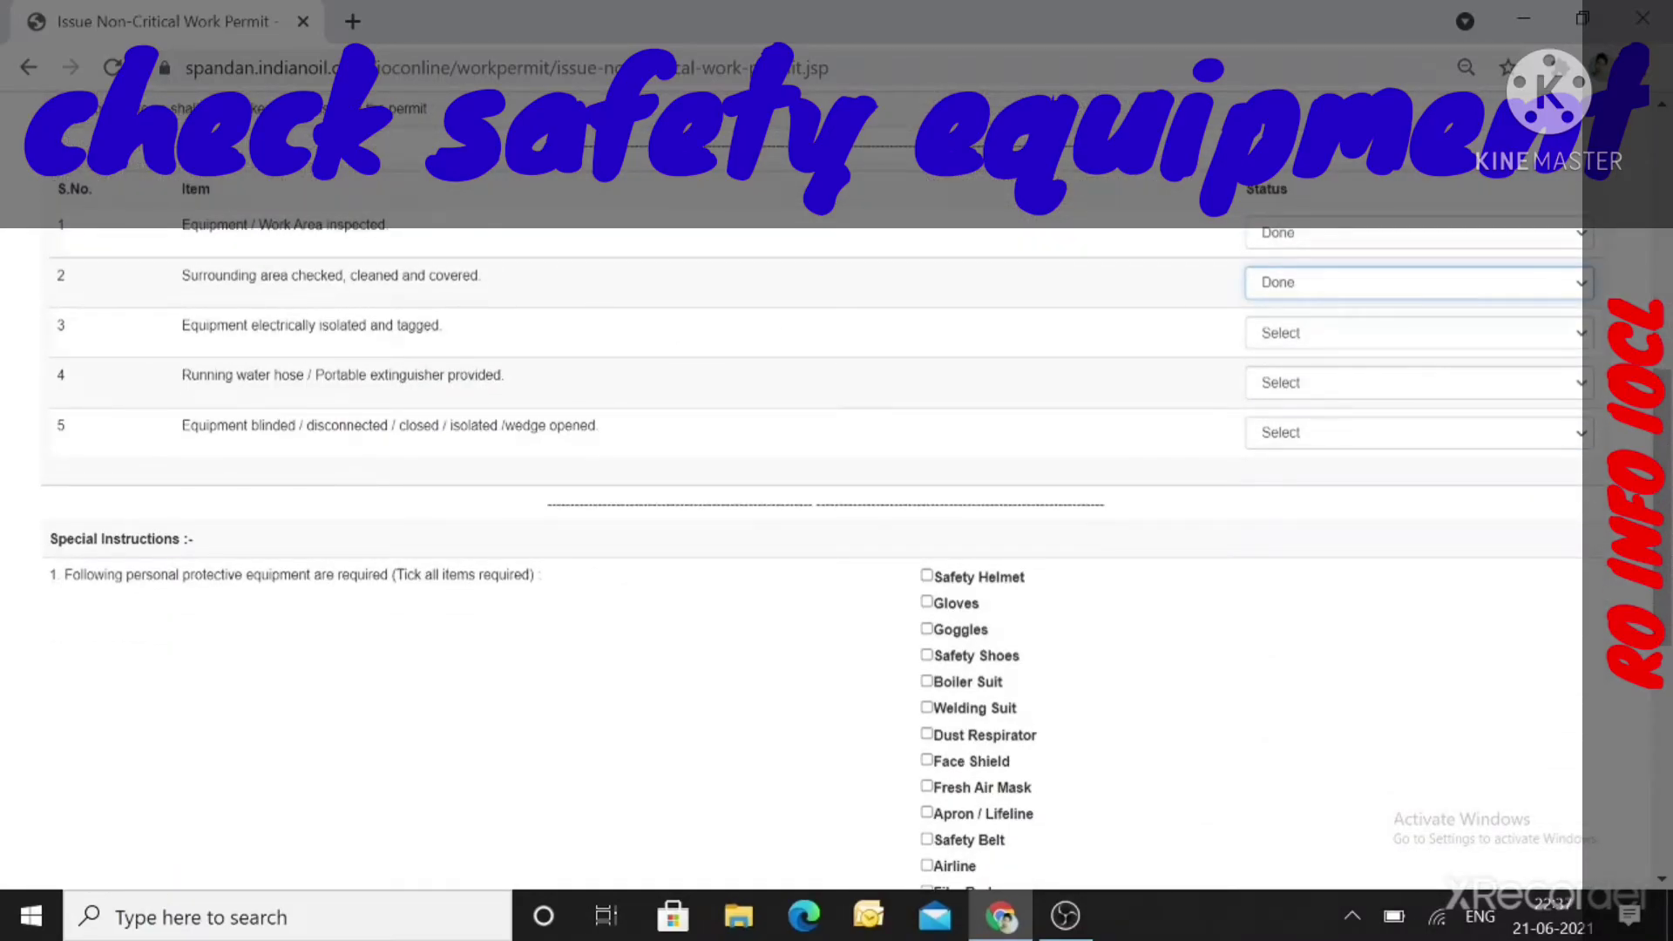
{"action": "left_click", "coordinate": [1340, 338]}
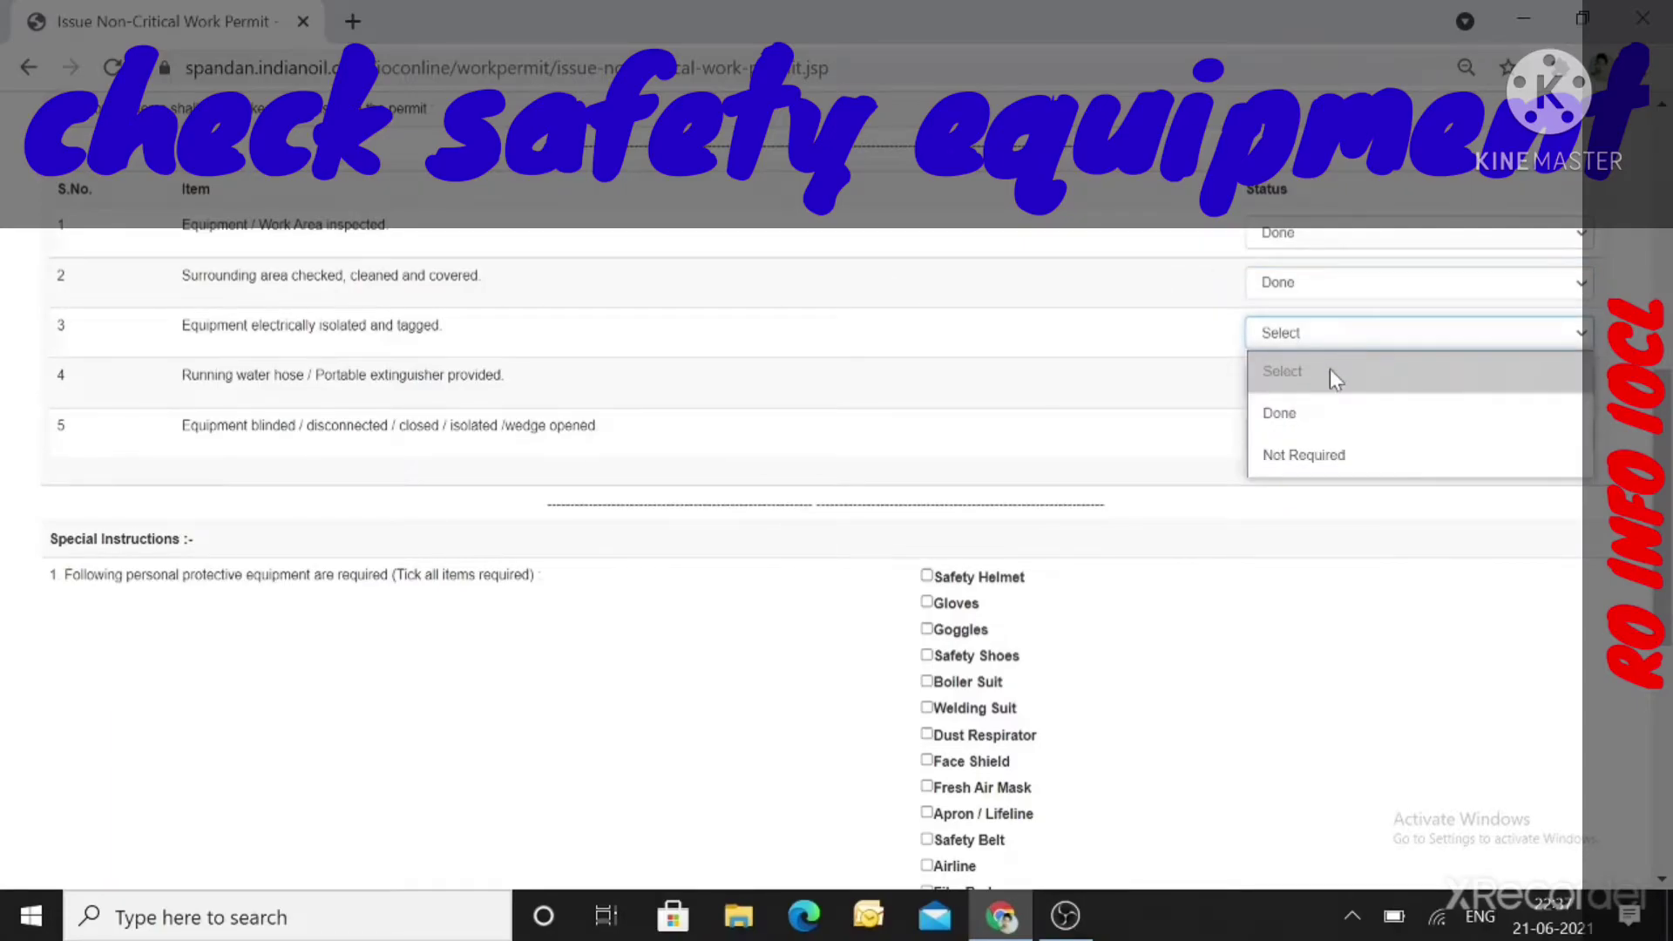
{"action": "left_click", "coordinate": [1331, 415]}
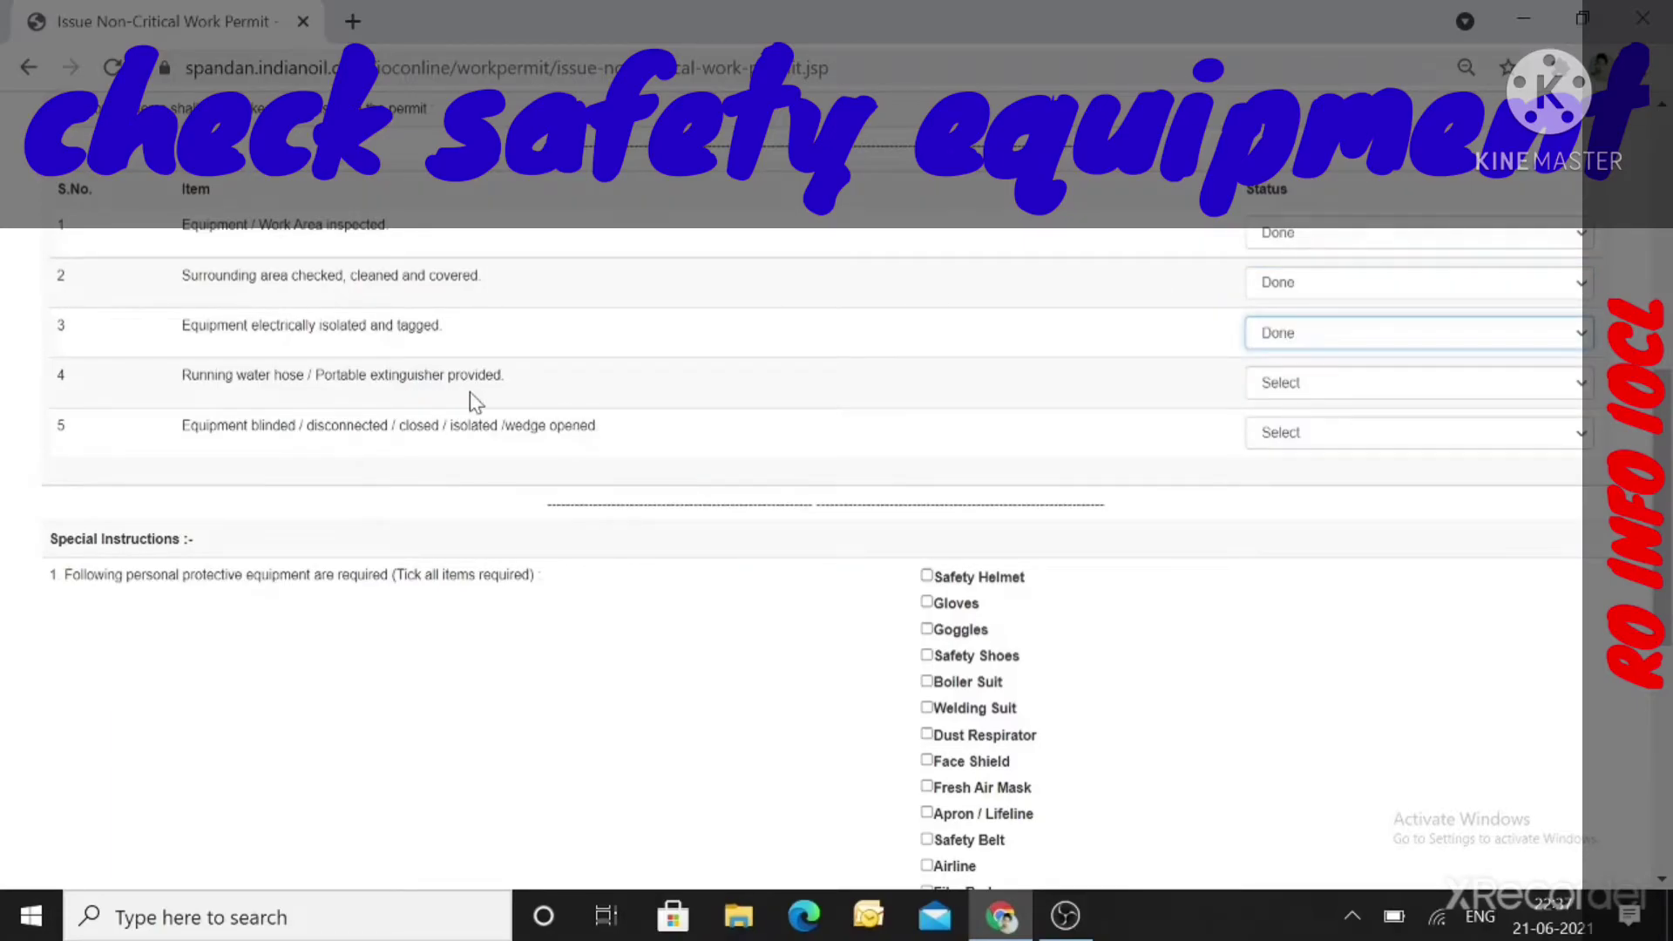
{"action": "left_click", "coordinate": [1332, 382]}
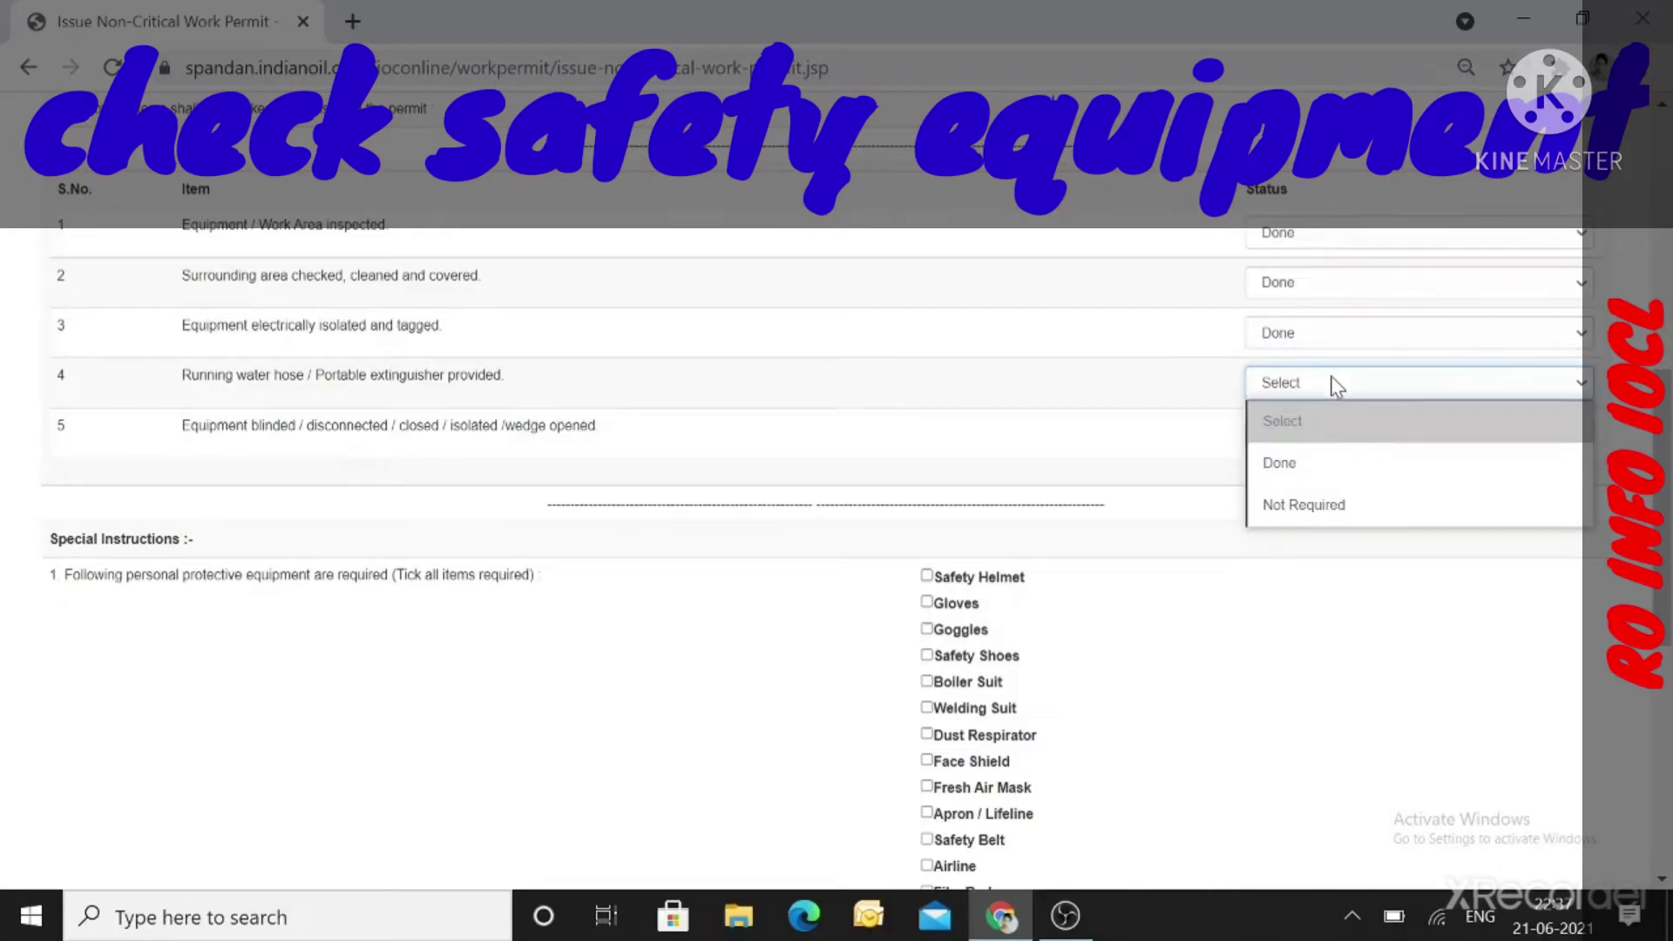
{"action": "left_click", "coordinate": [1322, 482]}
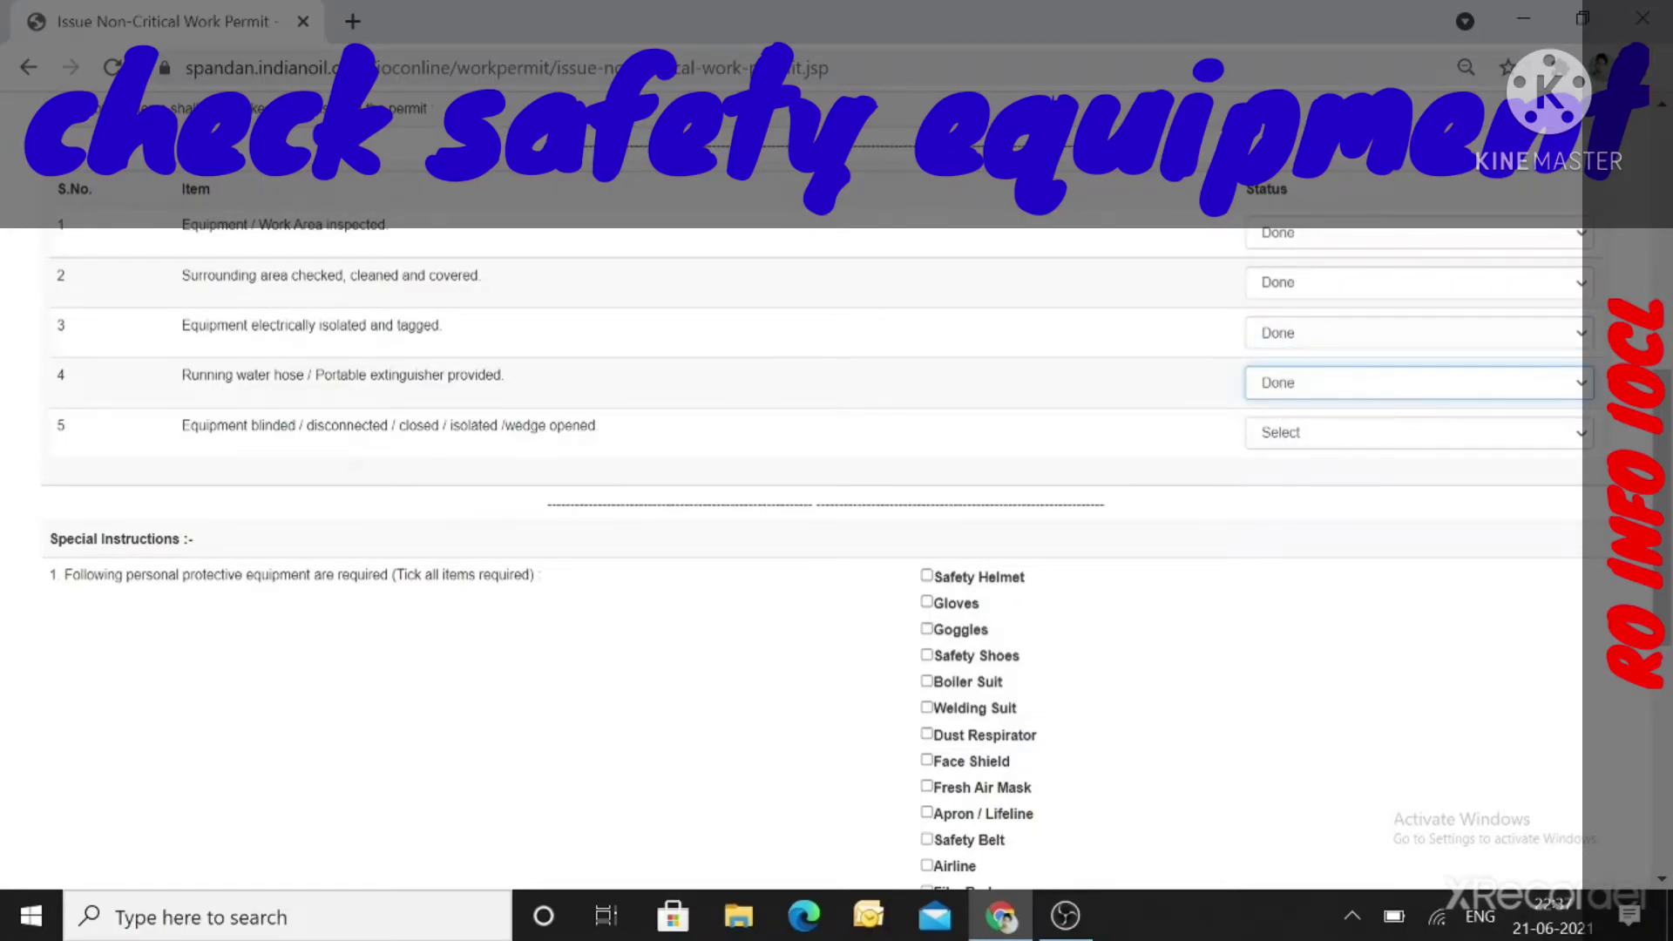
{"action": "left_click", "coordinate": [1286, 439]}
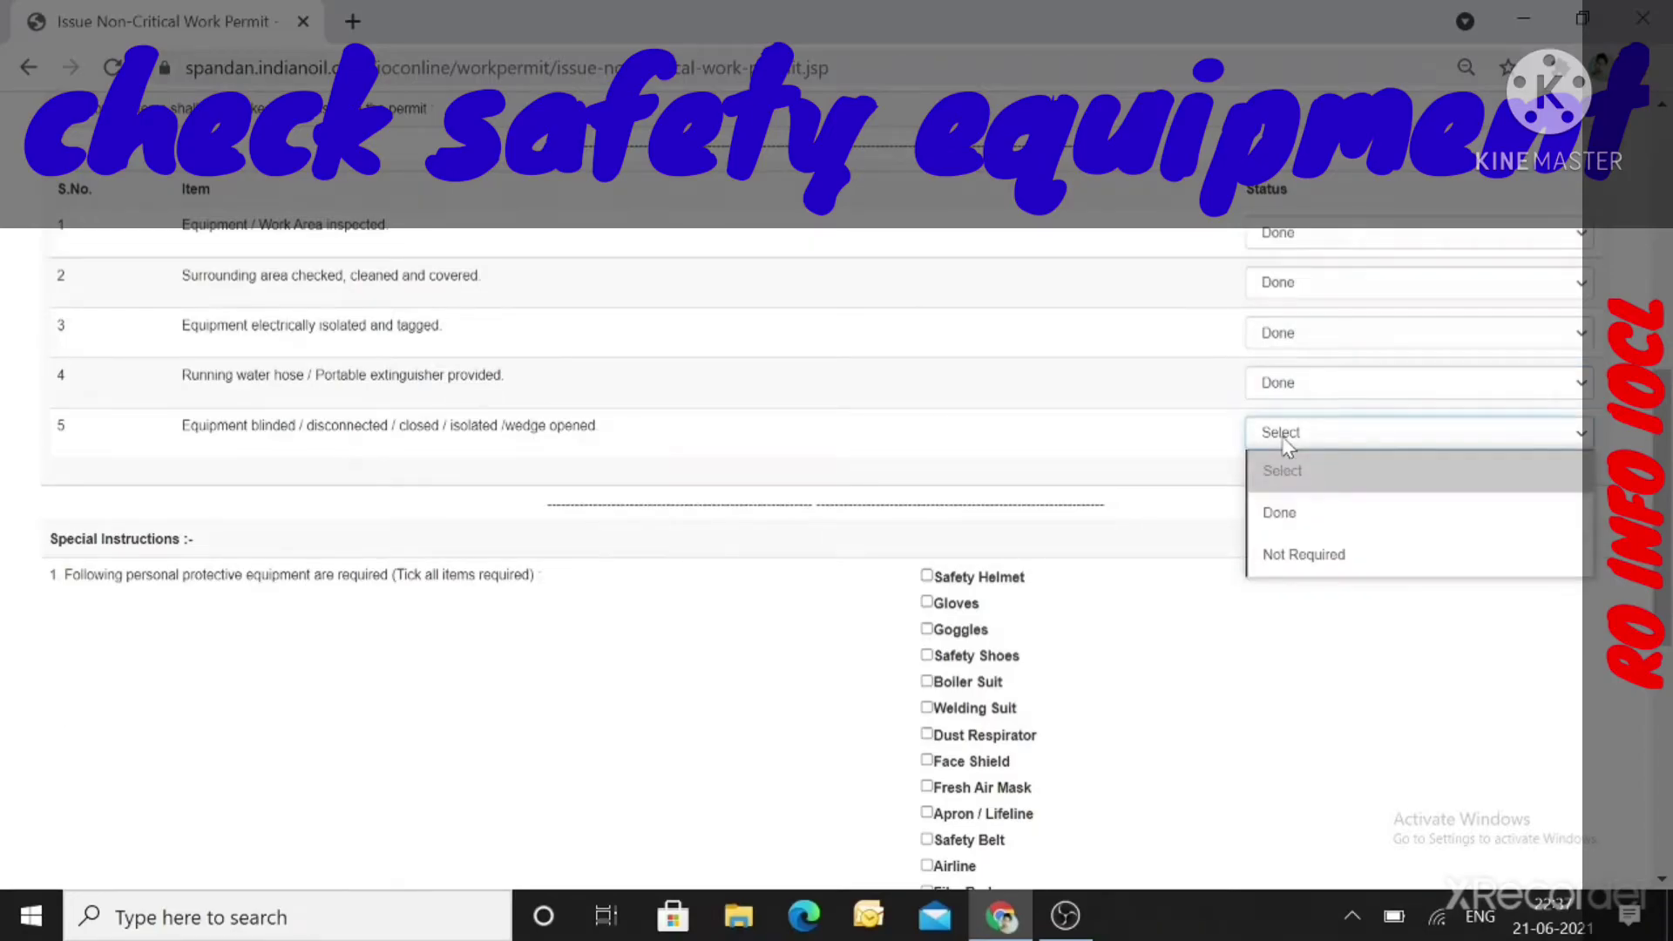
{"action": "left_click", "coordinate": [1278, 515]}
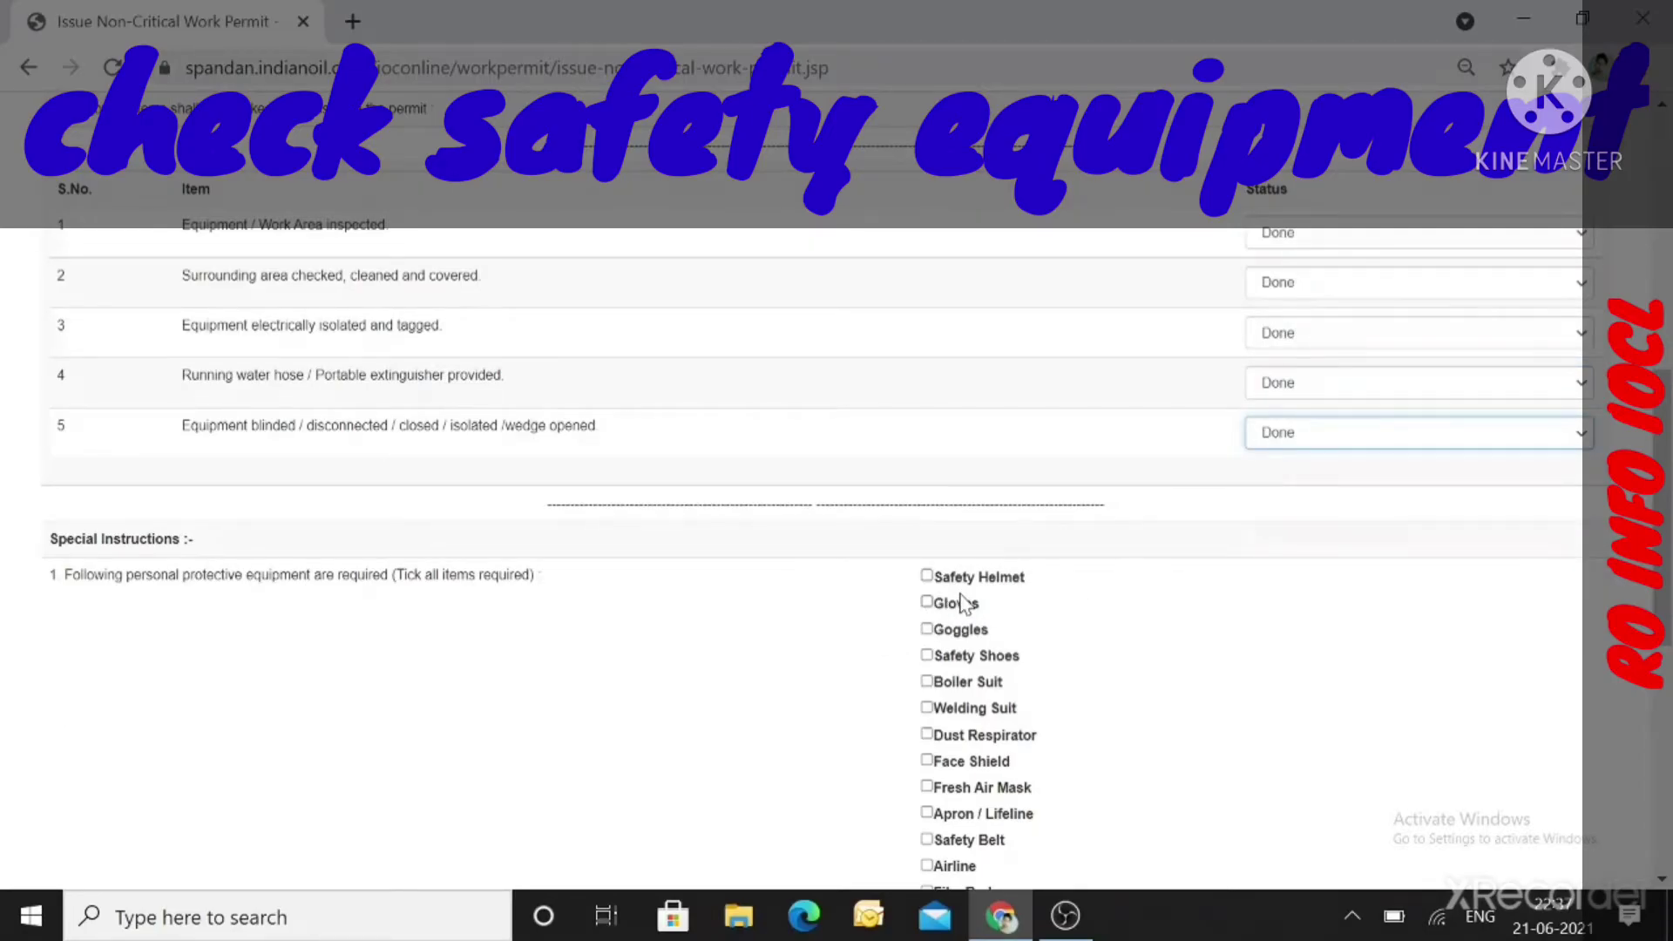
Require Gloves, Safety Helmet, Goggles, Safety Shoes and Fresh Air Mask as PPE.
{"action": "left_click", "coordinate": [927, 603]}
{"action": "left_click", "coordinate": [927, 576]}
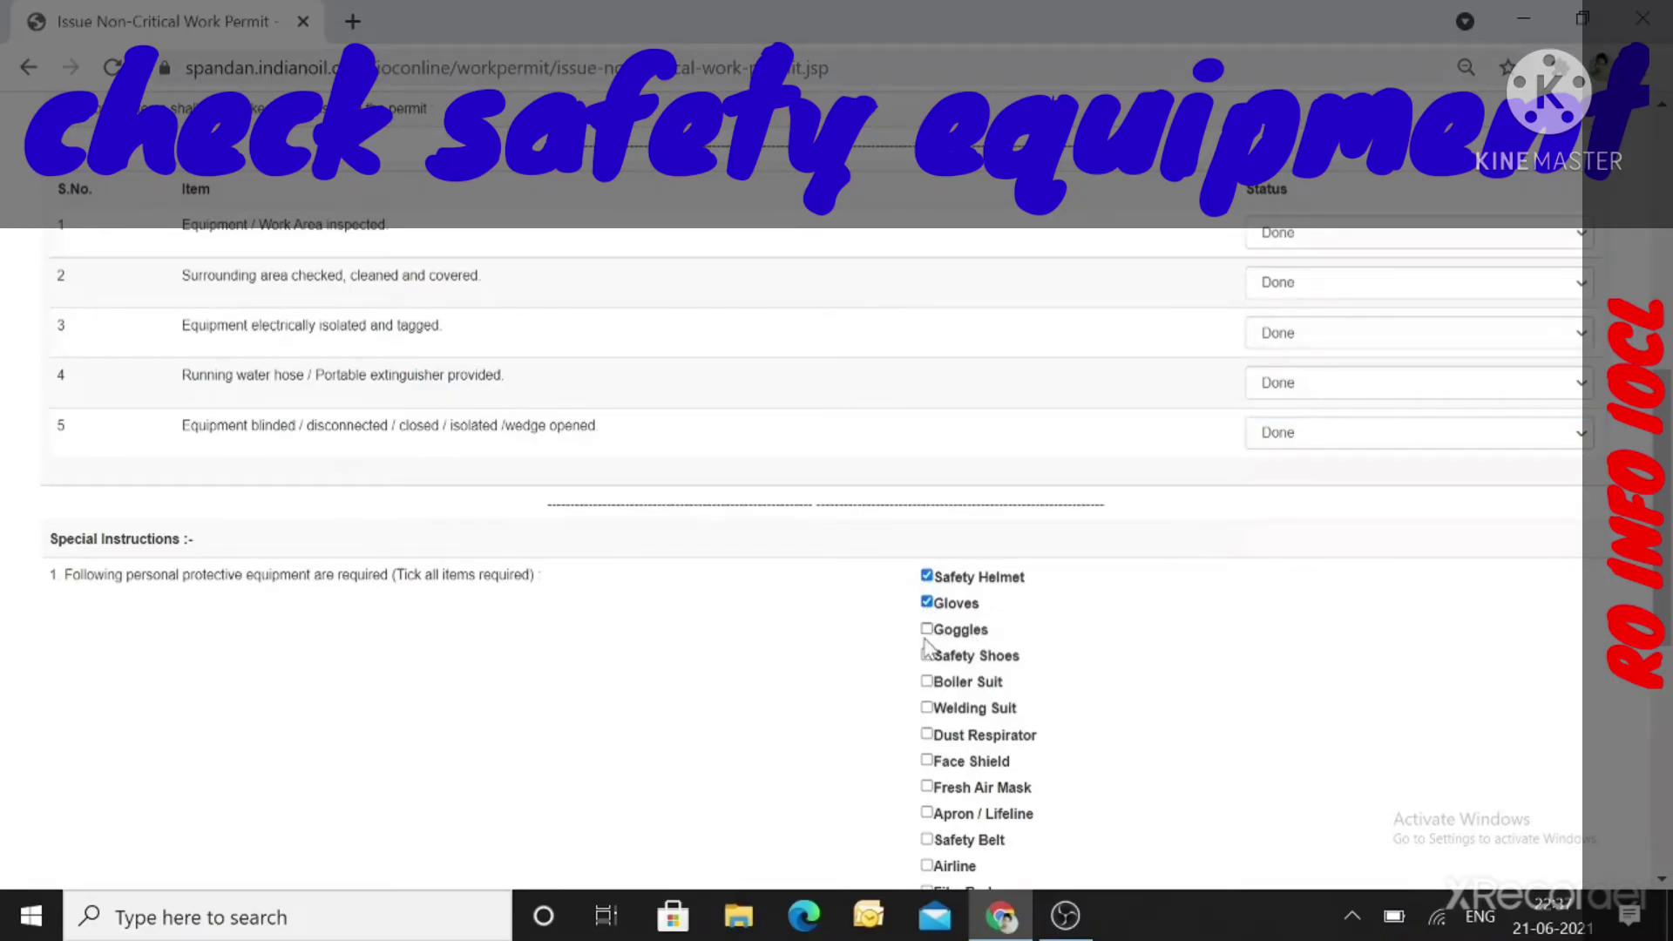
{"action": "left_click", "coordinate": [927, 631]}
{"action": "left_click", "coordinate": [926, 658]}
{"action": "scroll", "coordinate": [1167, 745], "scroll_direction": "down", "scroll_amount": 3}
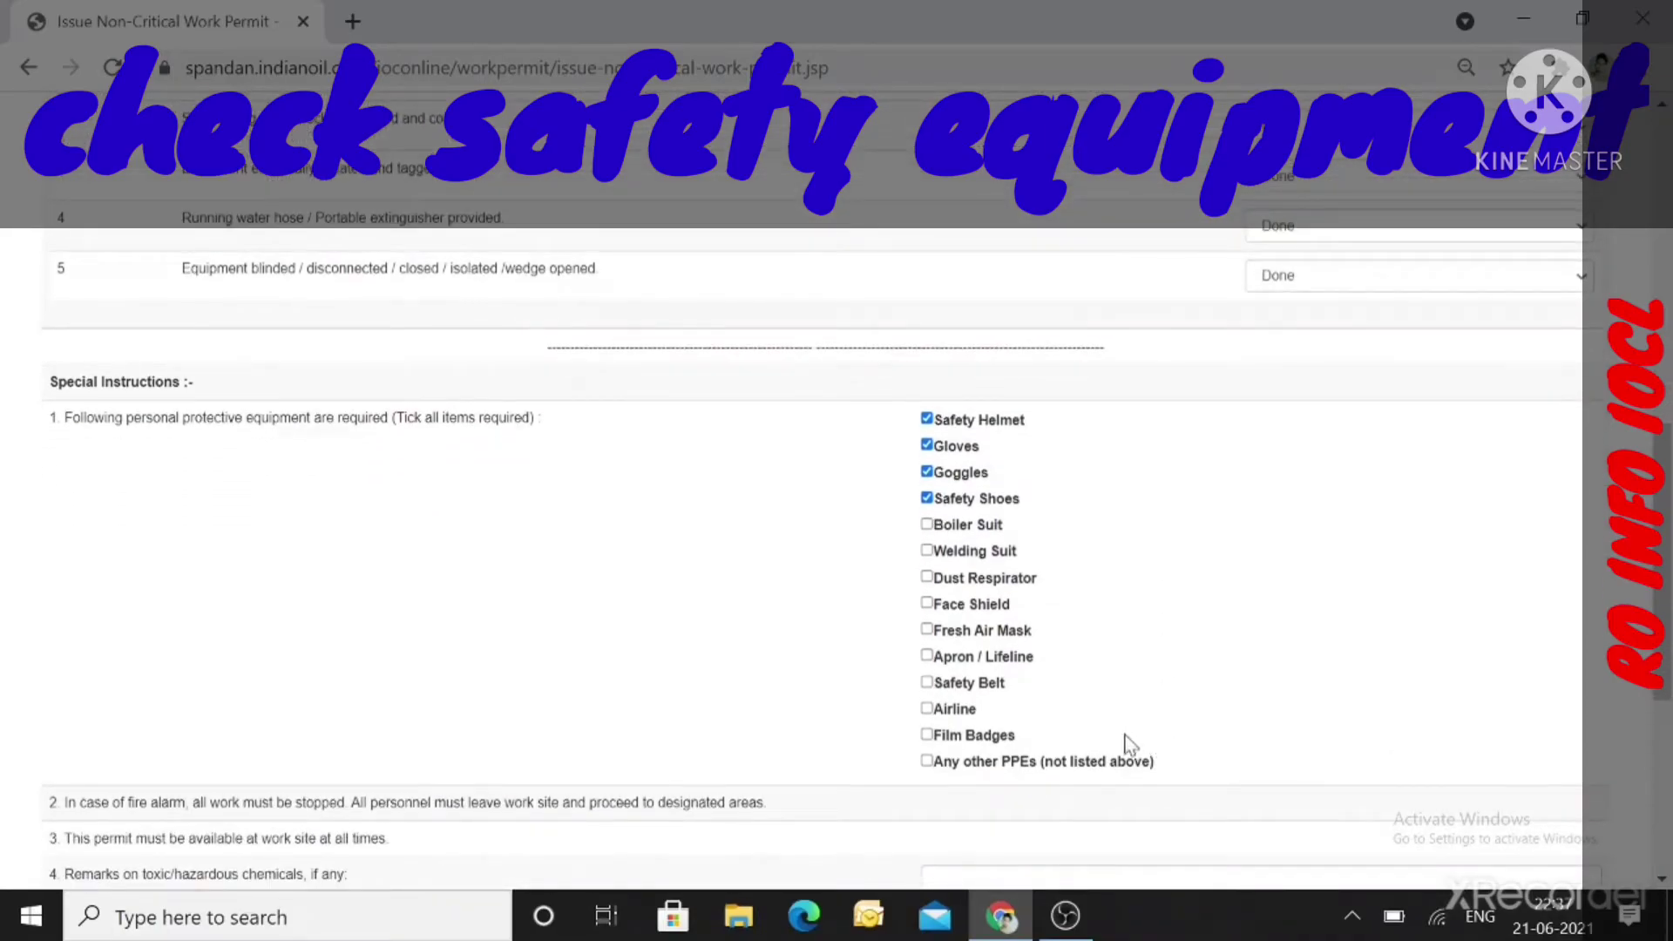
{"action": "left_click", "coordinate": [927, 629]}
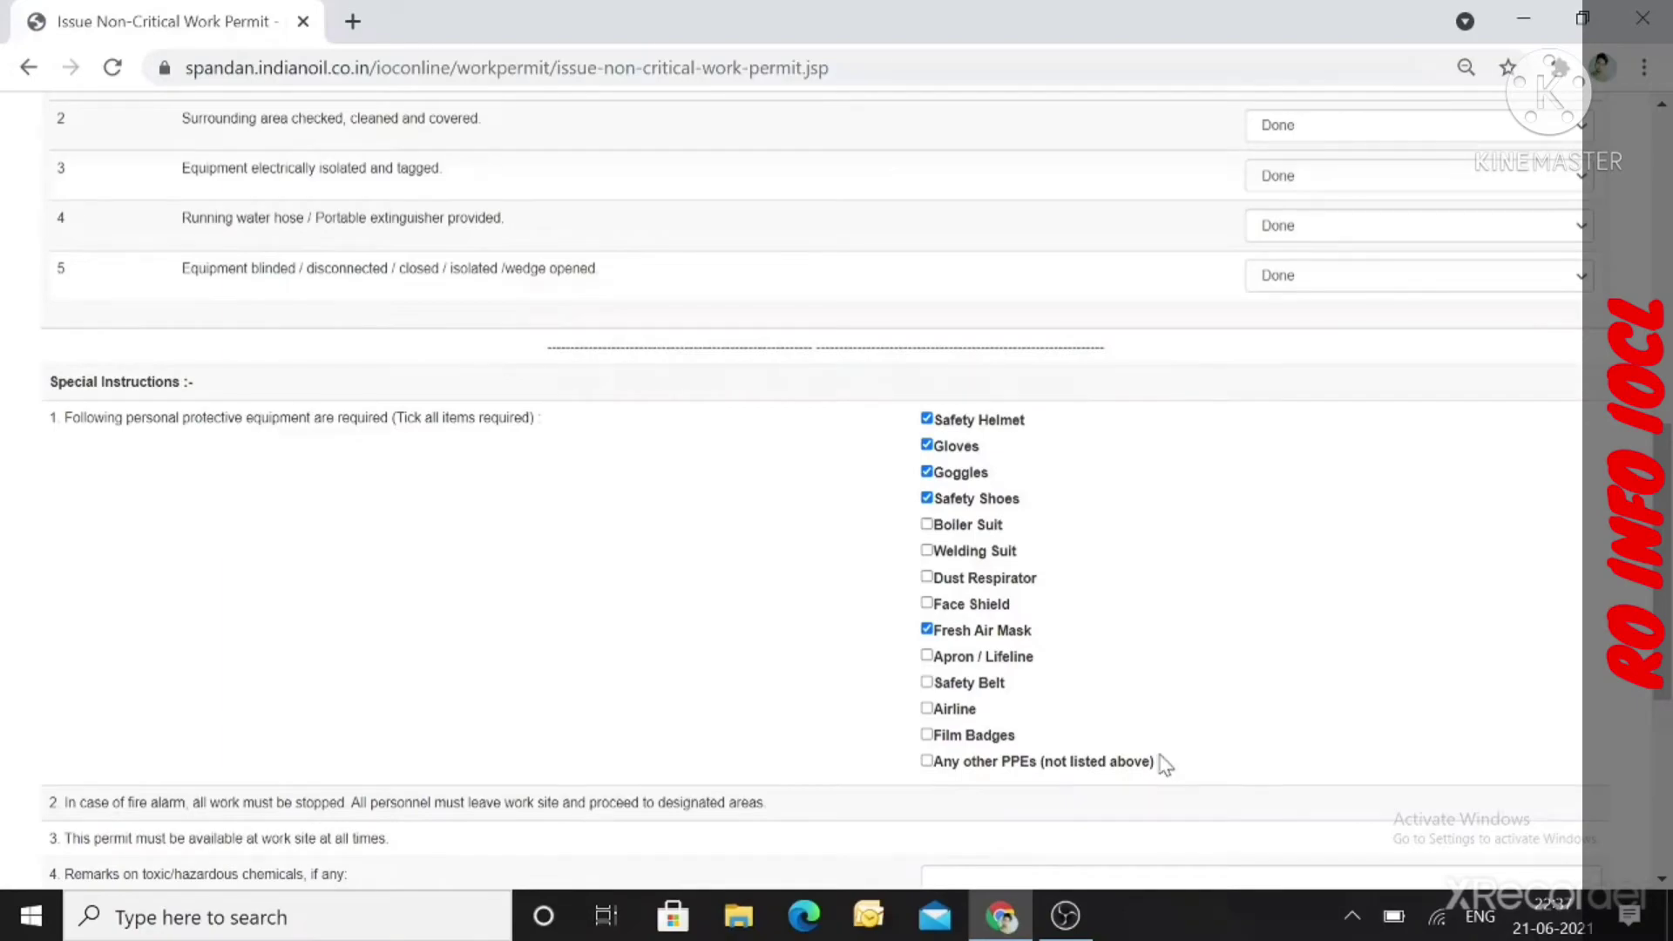
Replace the wrongly autofilled Name of Receiver with the receiver's correct full name.
{"action": "scroll", "coordinate": [1227, 720], "scroll_direction": "down", "scroll_amount": 4}
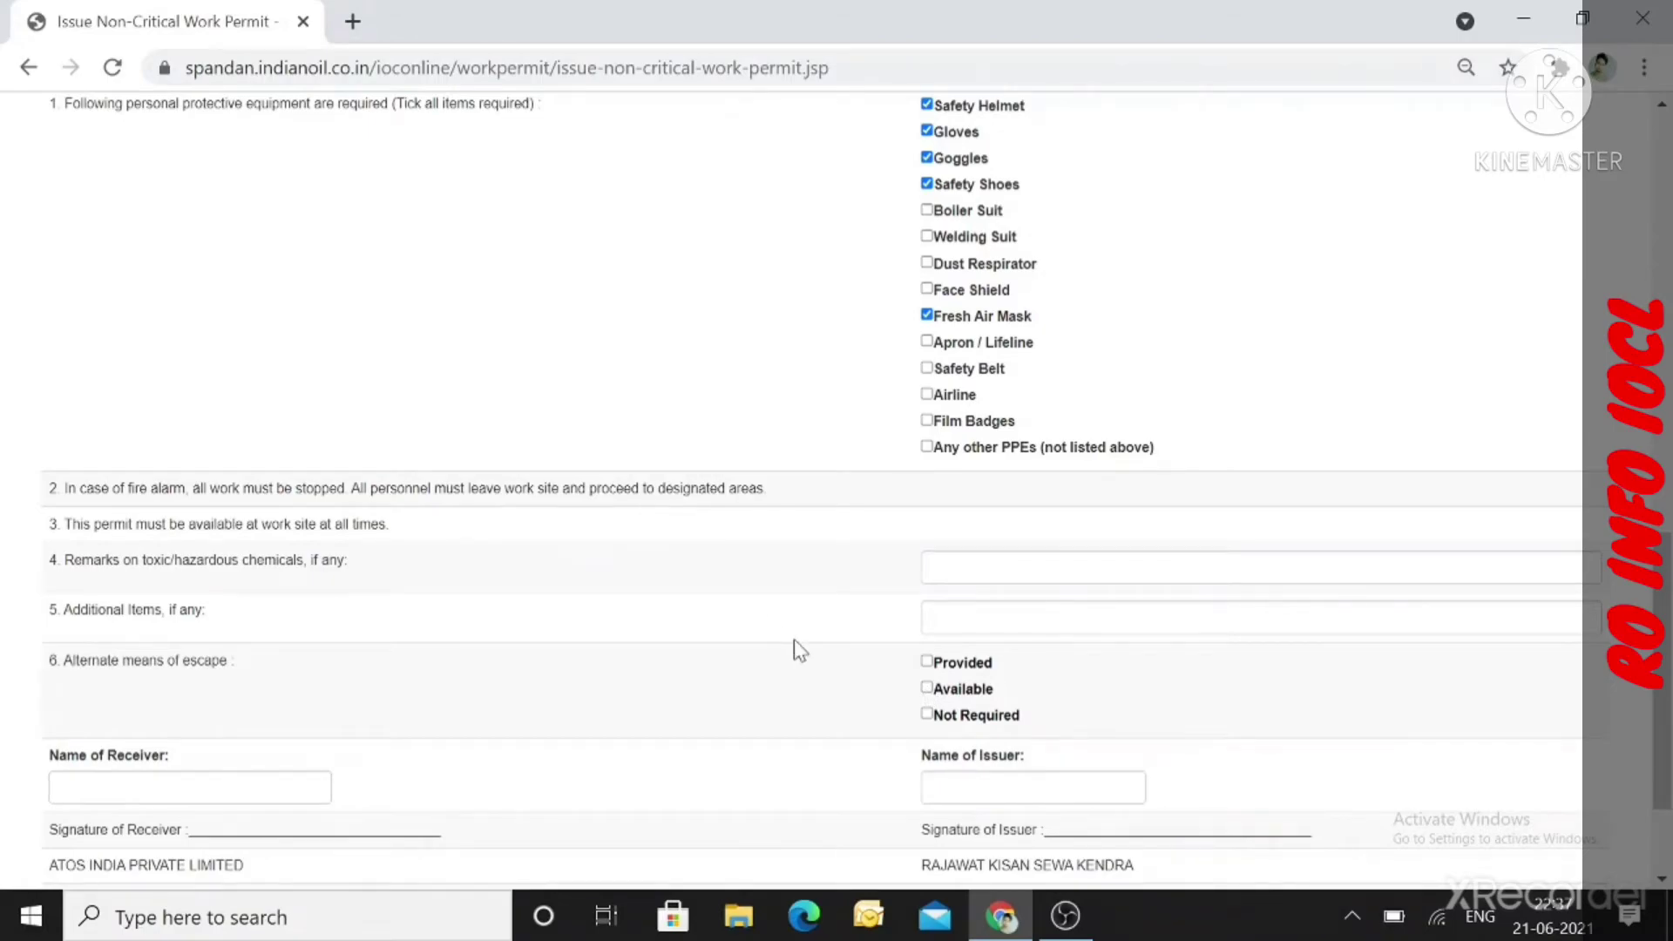
{"action": "scroll", "coordinate": [800, 649], "scroll_direction": "down", "scroll_amount": 2}
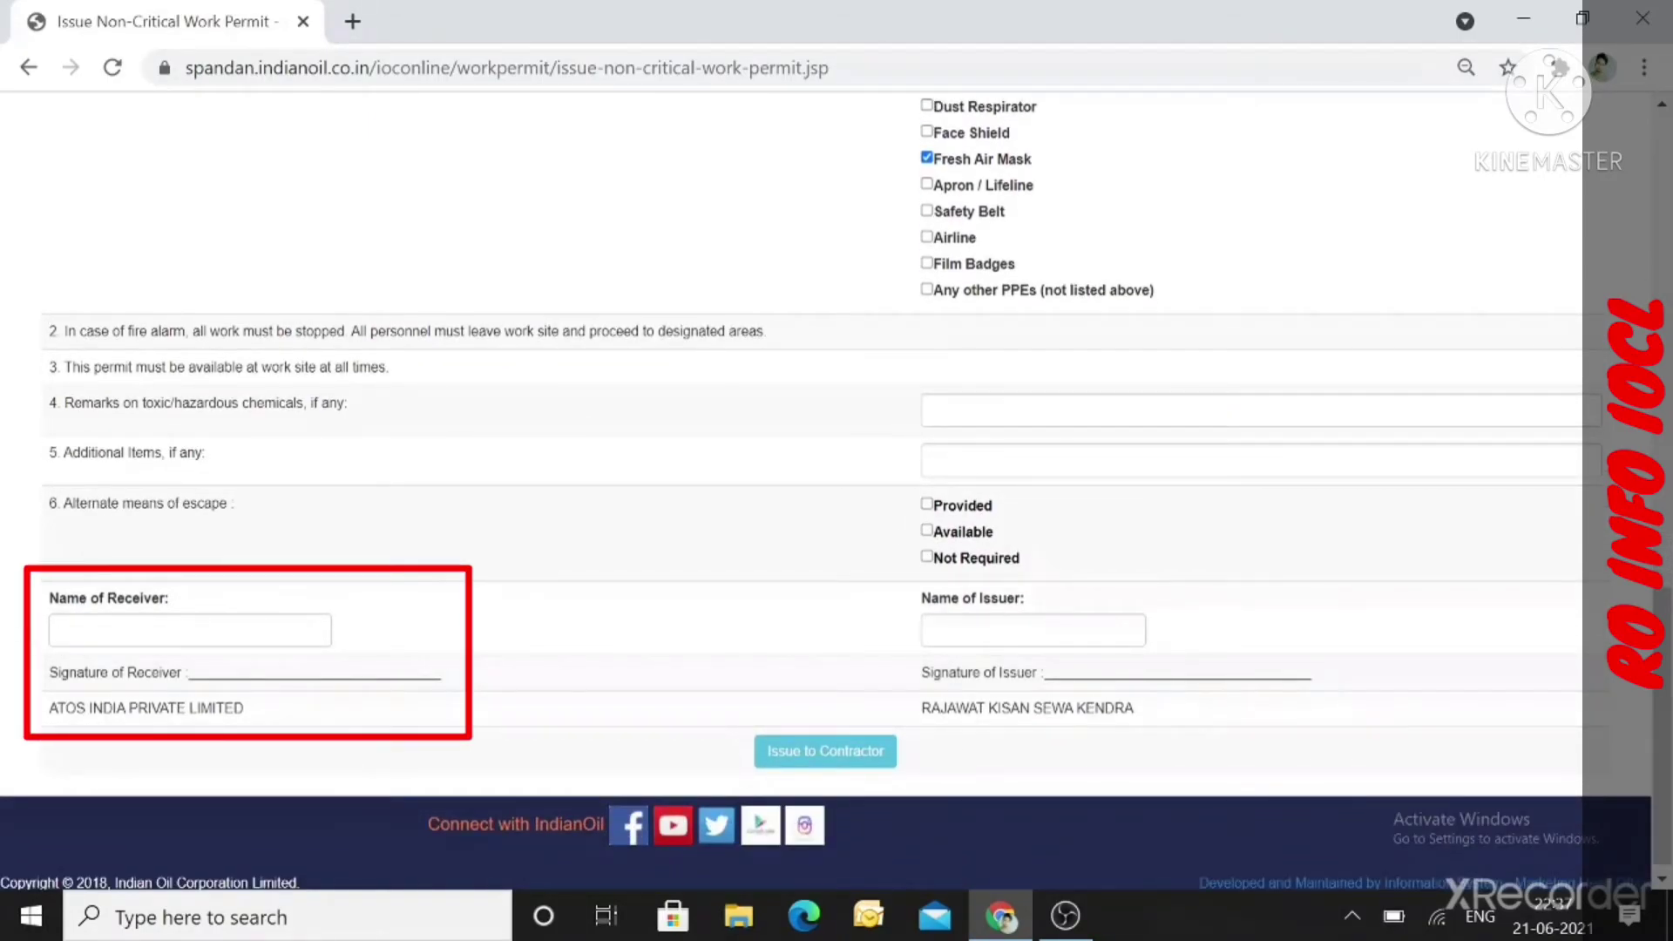
{"action": "left_click", "coordinate": [190, 629]}
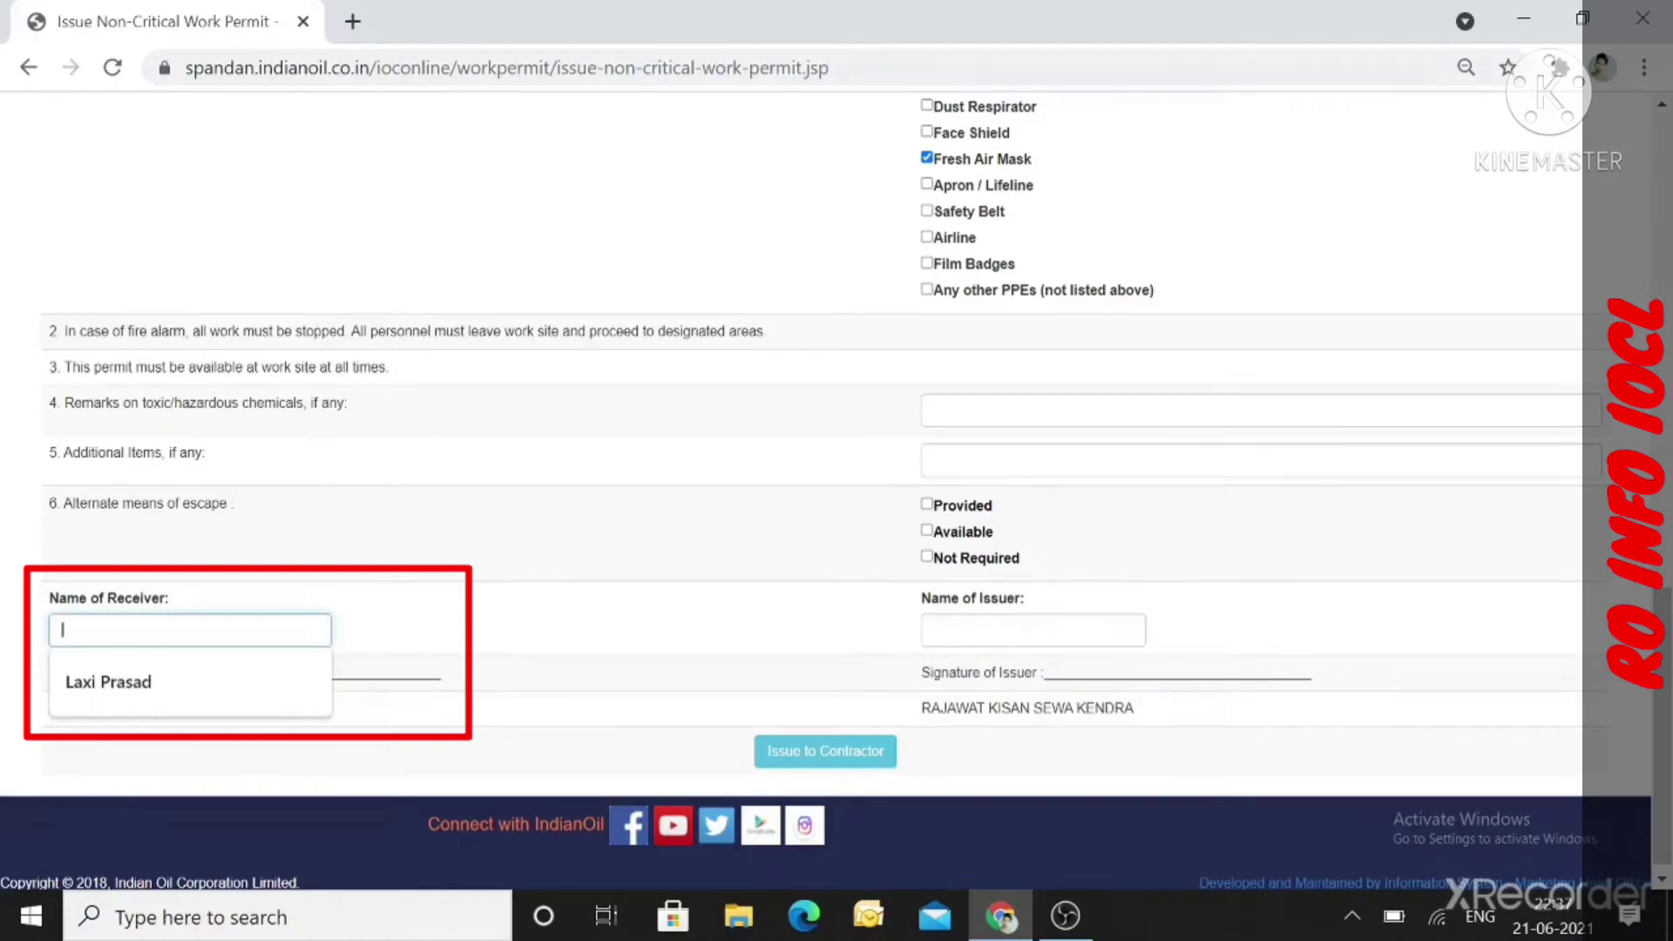
{"action": "left_click", "coordinate": [130, 682]}
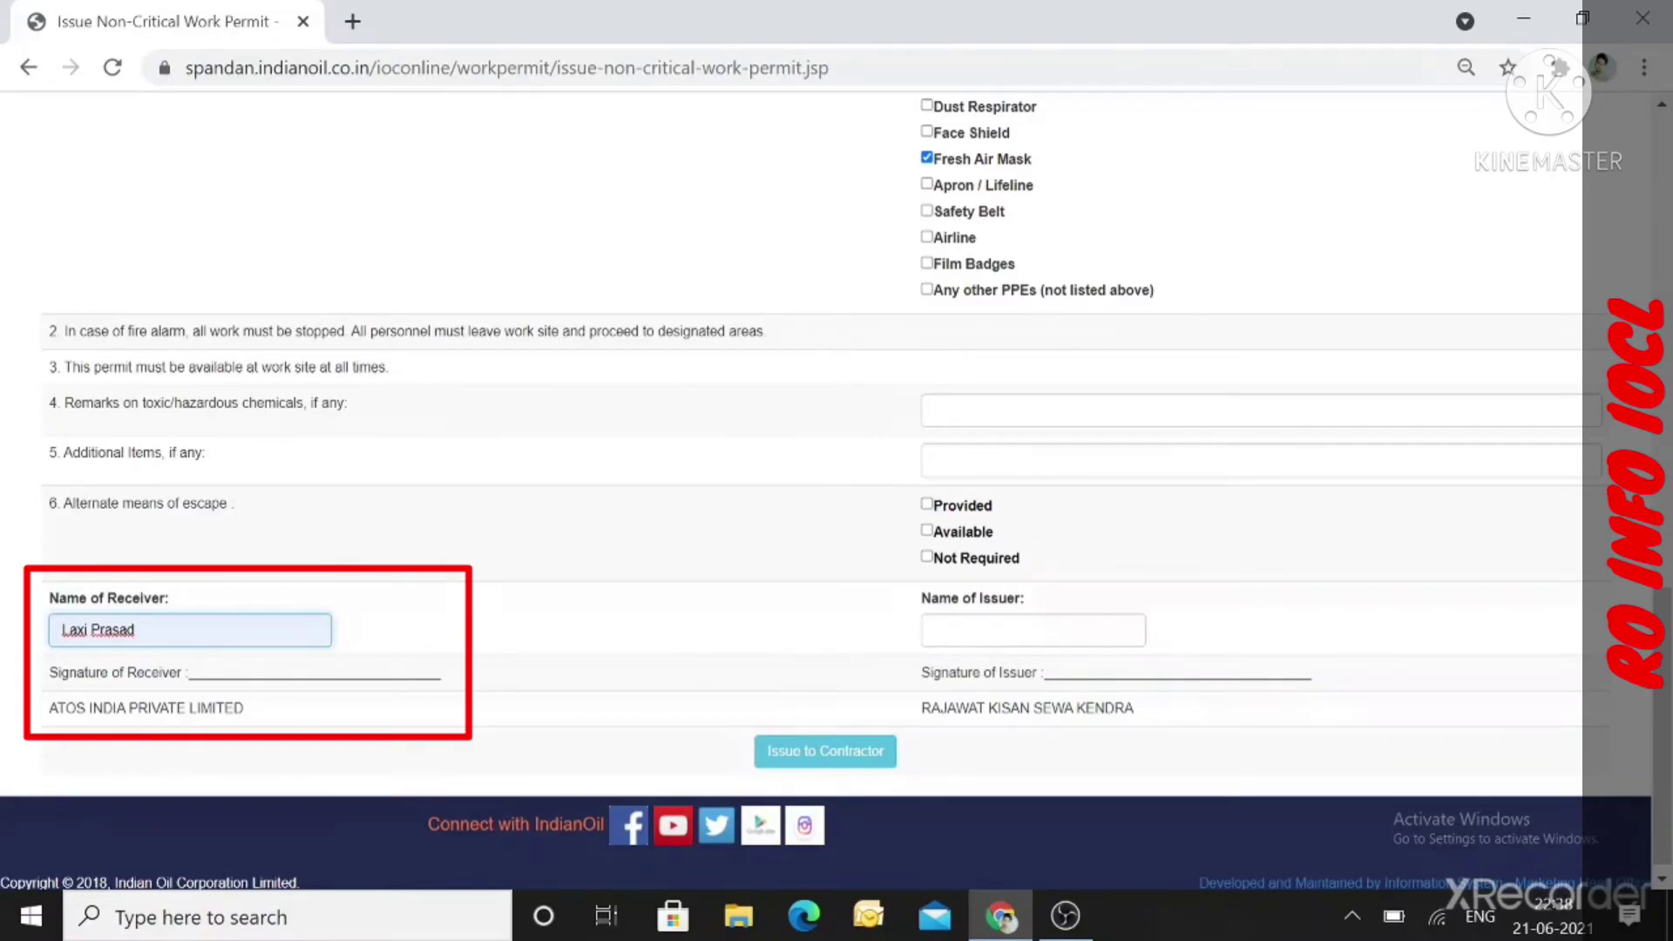
{"action": "key", "text": "BackSpace"}
{"action": "key", "text": "BackSpace"}
{"action": "key", "text": "BackSpace"}
{"action": "key", "text": "BackSpace"}
{"action": "key", "text": "BackSpace"}
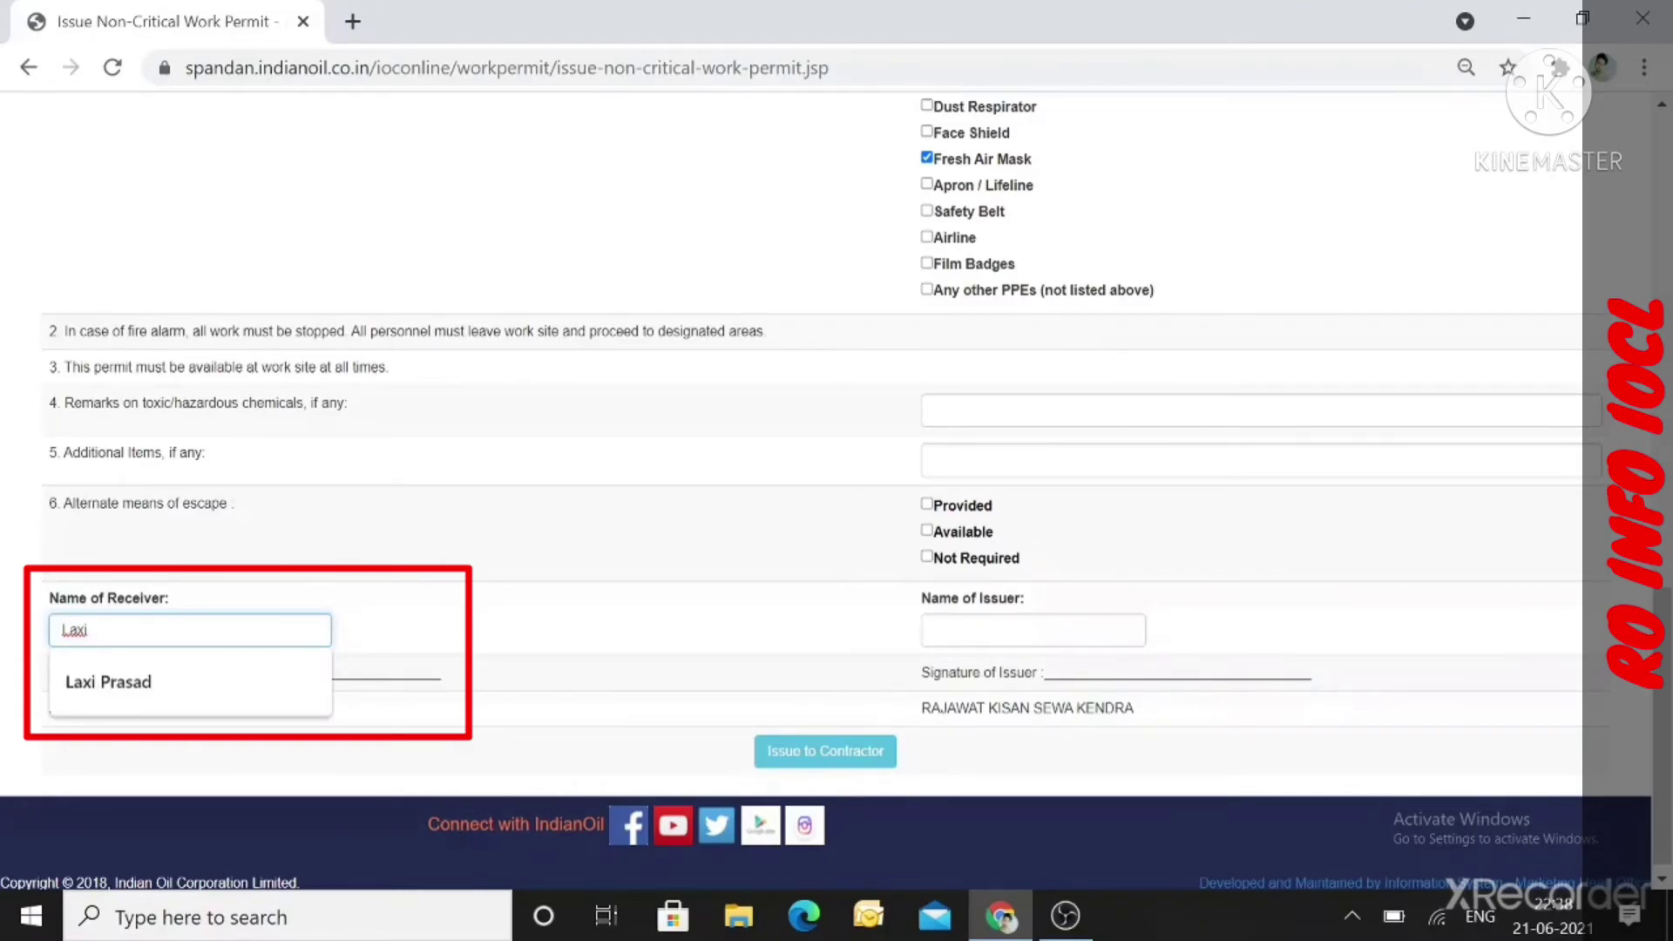
{"action": "key", "text": "BackSpace"}
{"action": "key", "text": "BackSpace"}
{"action": "key", "text": "BackSpace"}
{"action": "key", "text": "BackSpace"}
{"action": "key", "text": "BackSpace"}
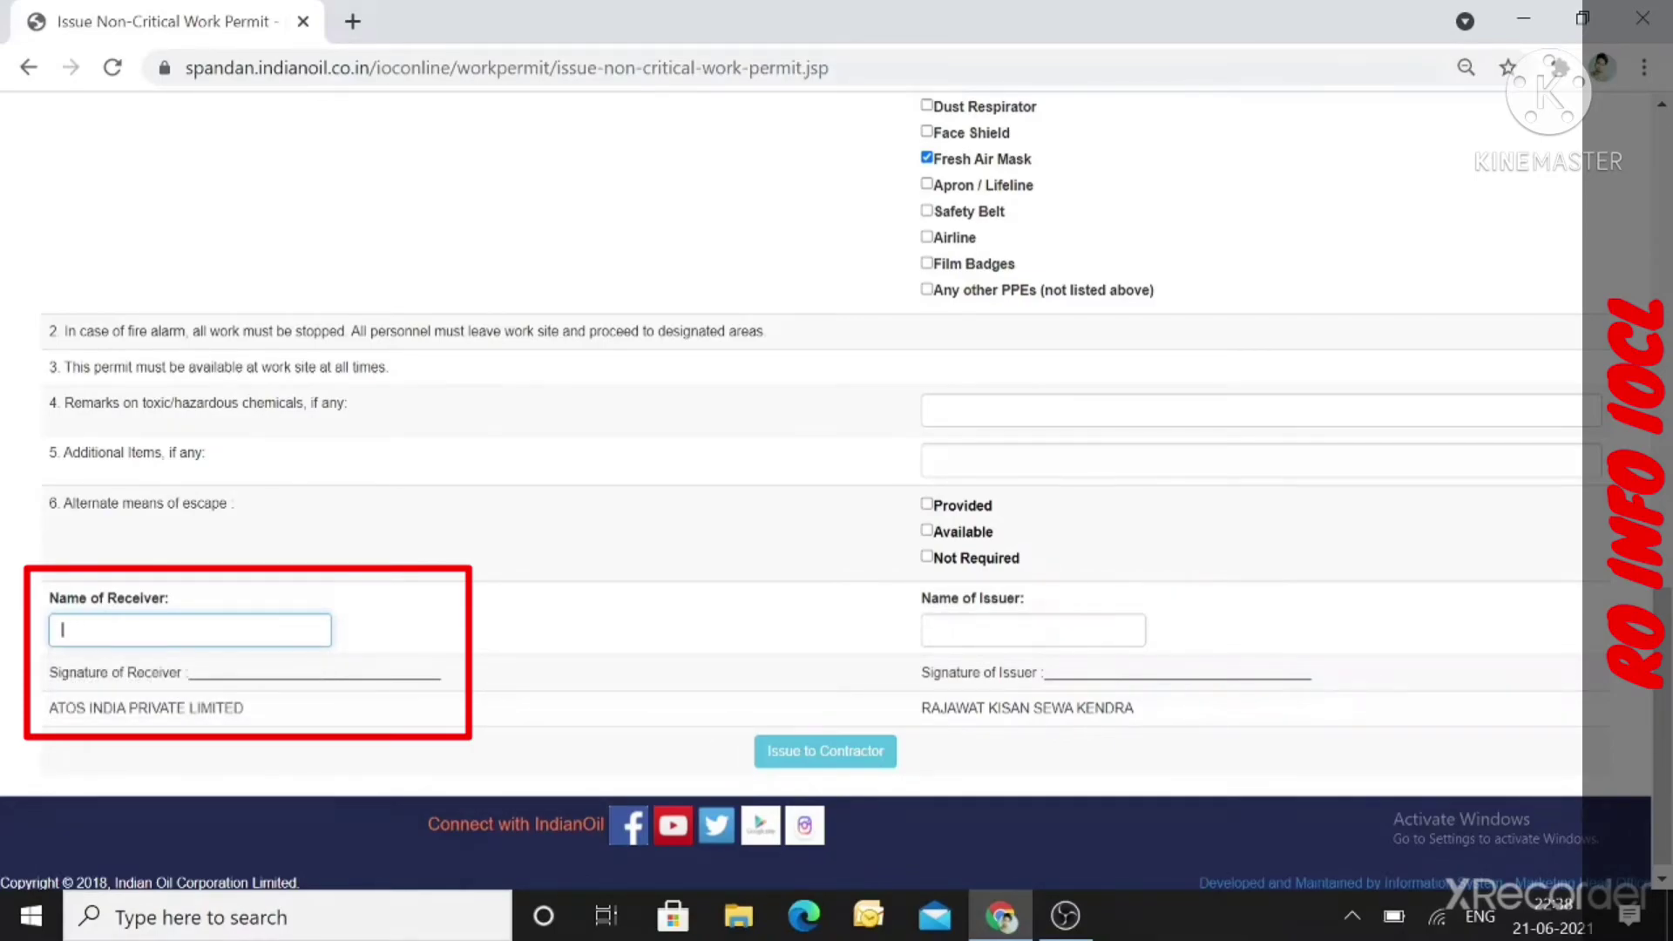
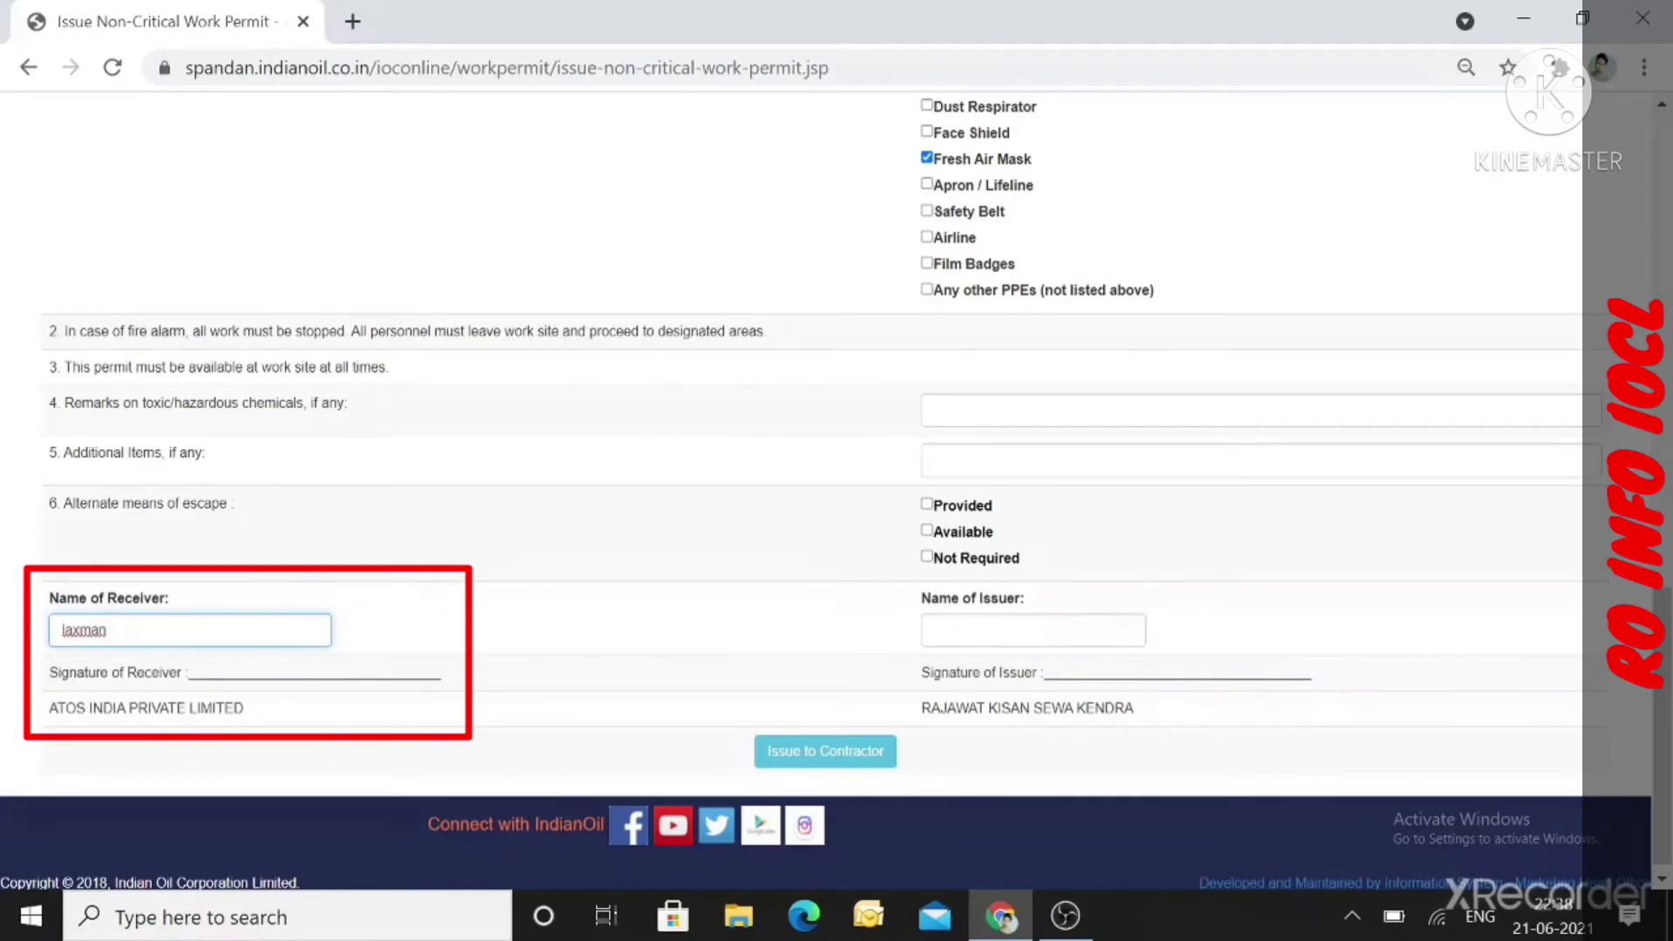
{"action": "left_click", "coordinate": [477, 631]}
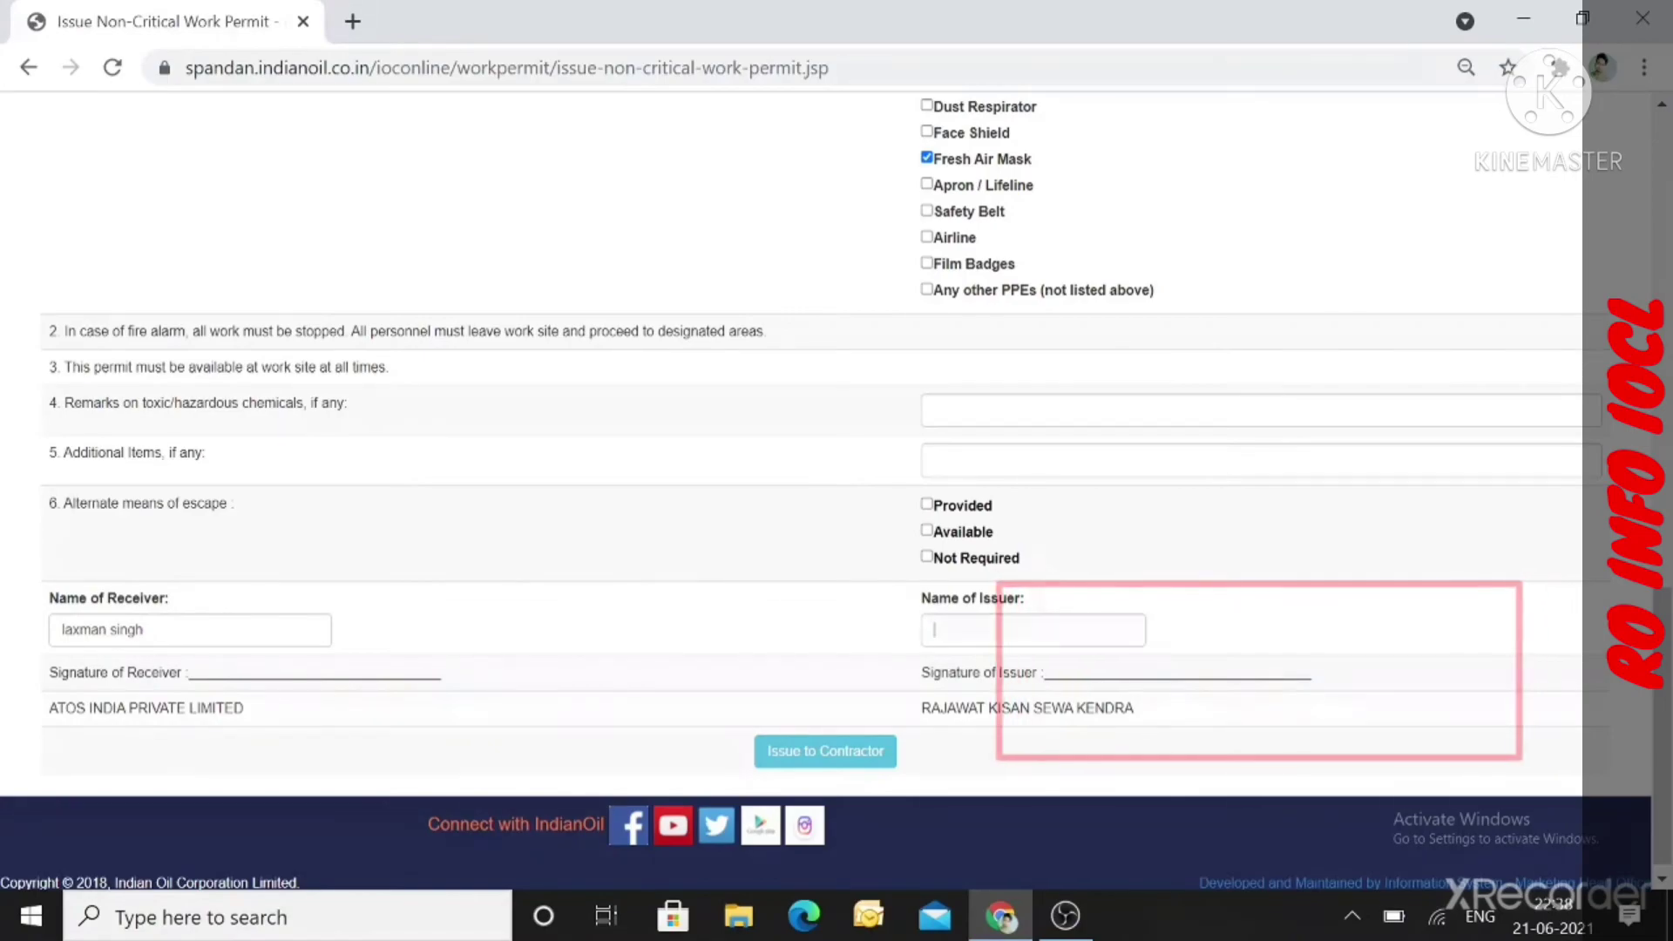
Enter the issuer's full name and attempt Issue to Contractor, triggering the escape-means warning.
{"action": "left_click", "coordinate": [958, 631]}
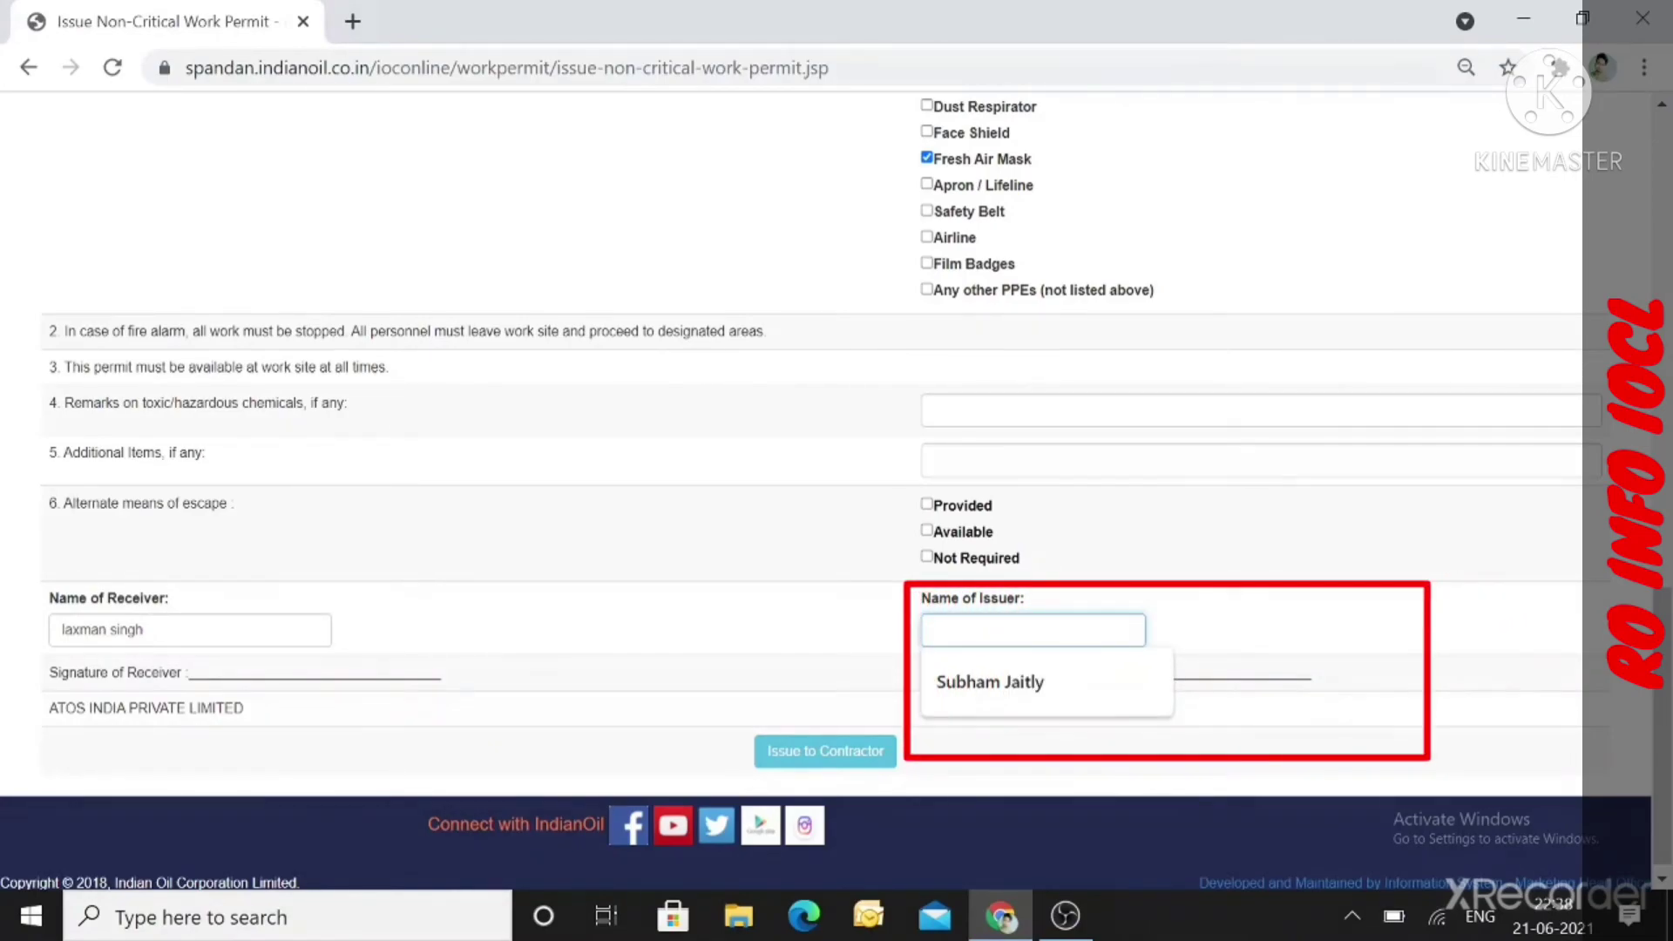
{"action": "type", "text": "vi"}
{"action": "type", "text": "j"}
{"action": "key", "text": "BackSpace"}
{"action": "key", "text": "BackSpace"}
{"action": "type", "text": "ja"}
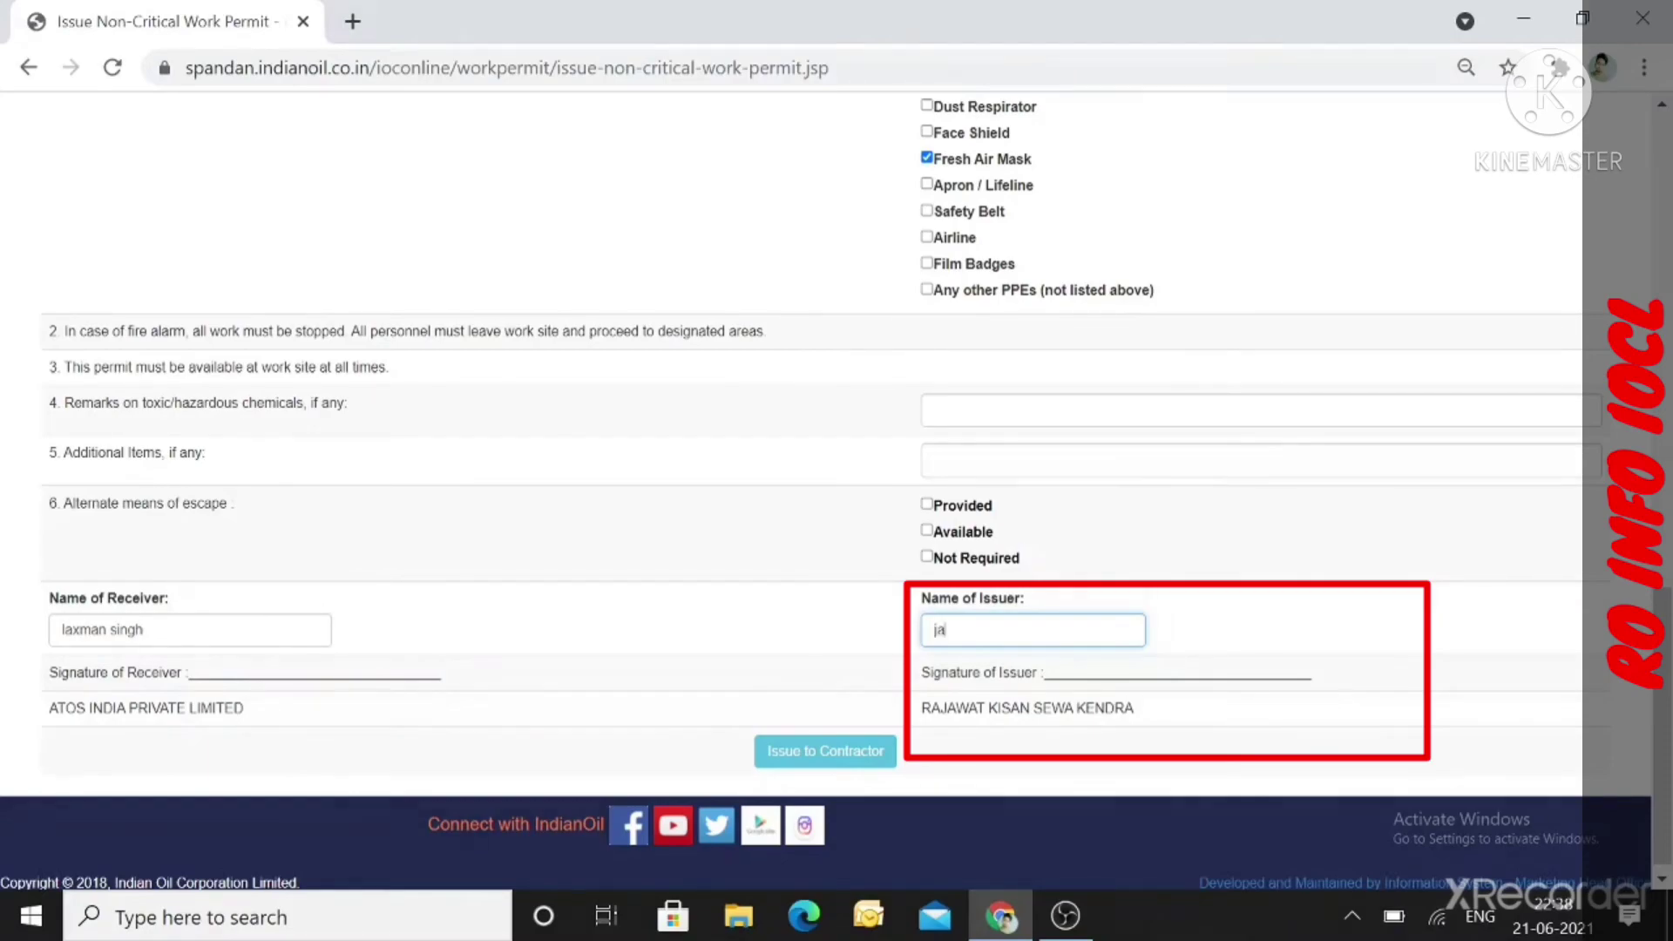
{"action": "left_click", "coordinate": [822, 672]}
{"action": "scroll", "coordinate": [822, 672], "scroll_direction": "down", "scroll_amount": 1}
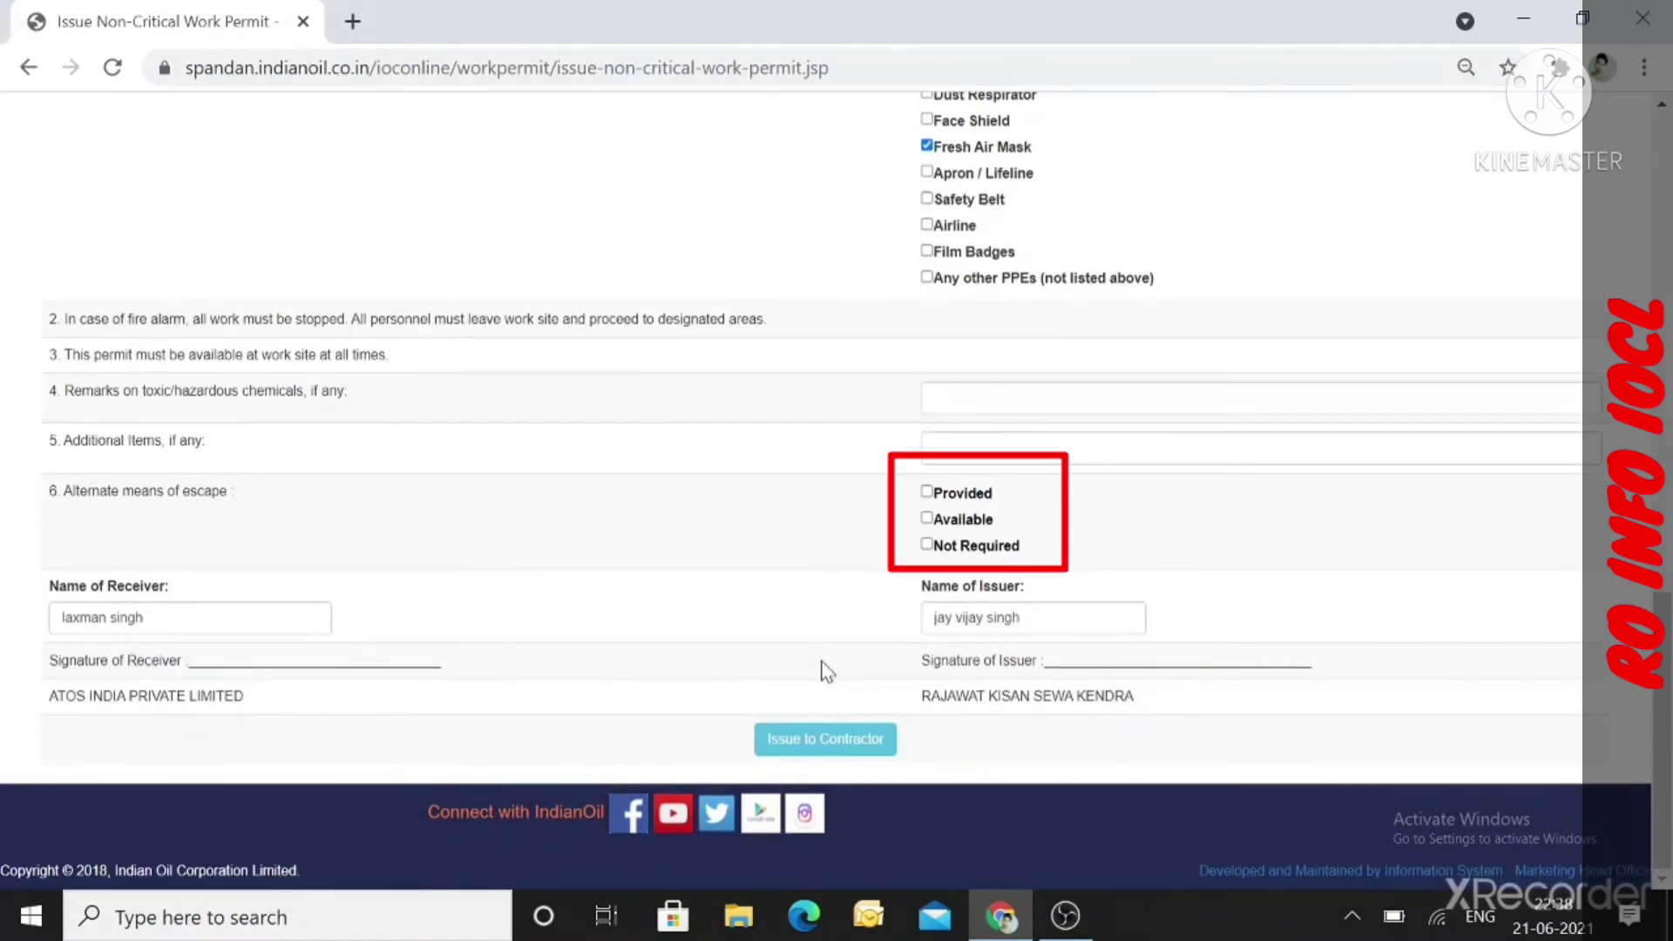
{"action": "left_click", "coordinate": [819, 740]}
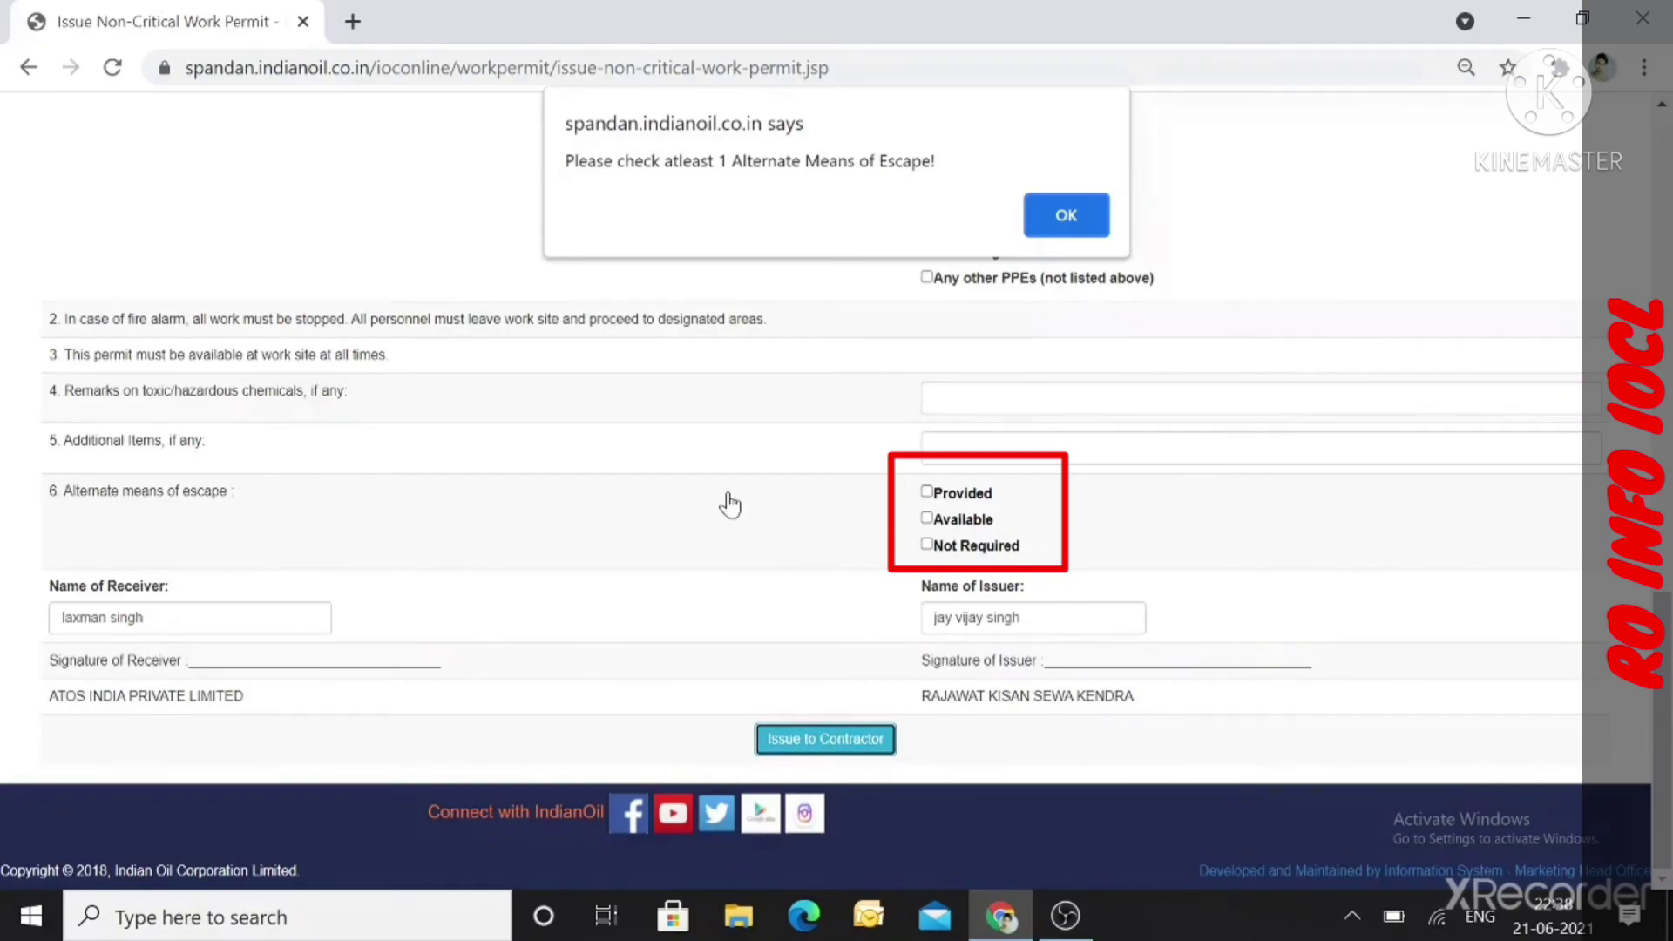
Dismiss the warning, tick Available for alternate means of escape, and issue the permit.
{"action": "left_click", "coordinate": [1066, 216]}
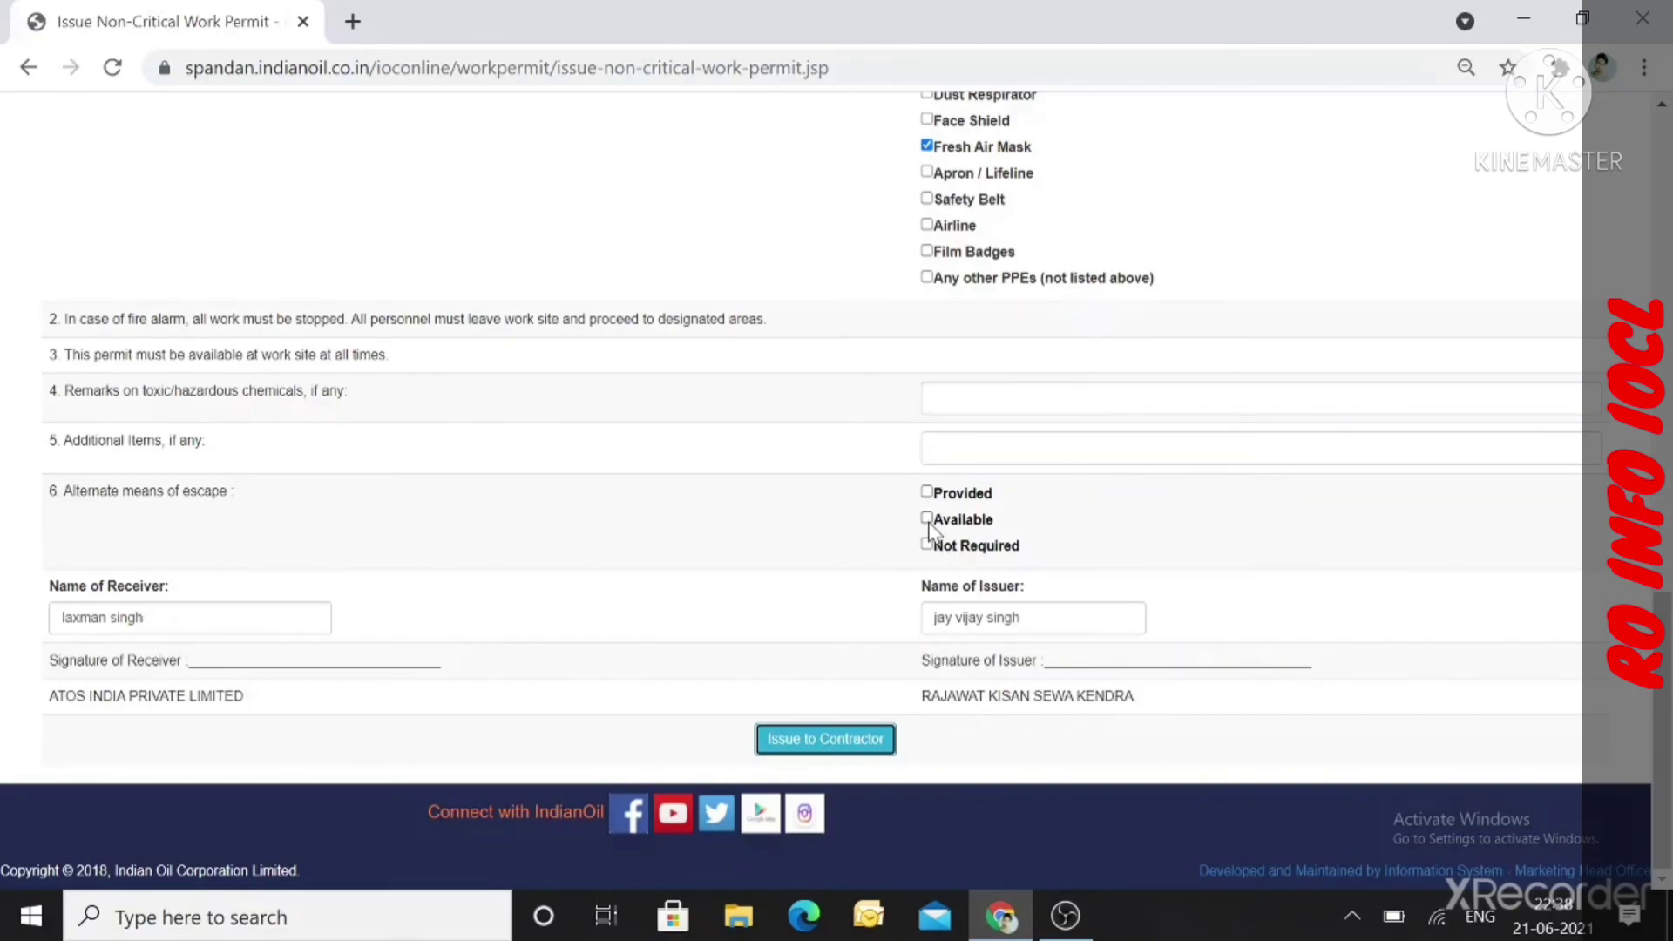
{"action": "left_click", "coordinate": [927, 520]}
{"action": "left_click", "coordinate": [863, 739]}
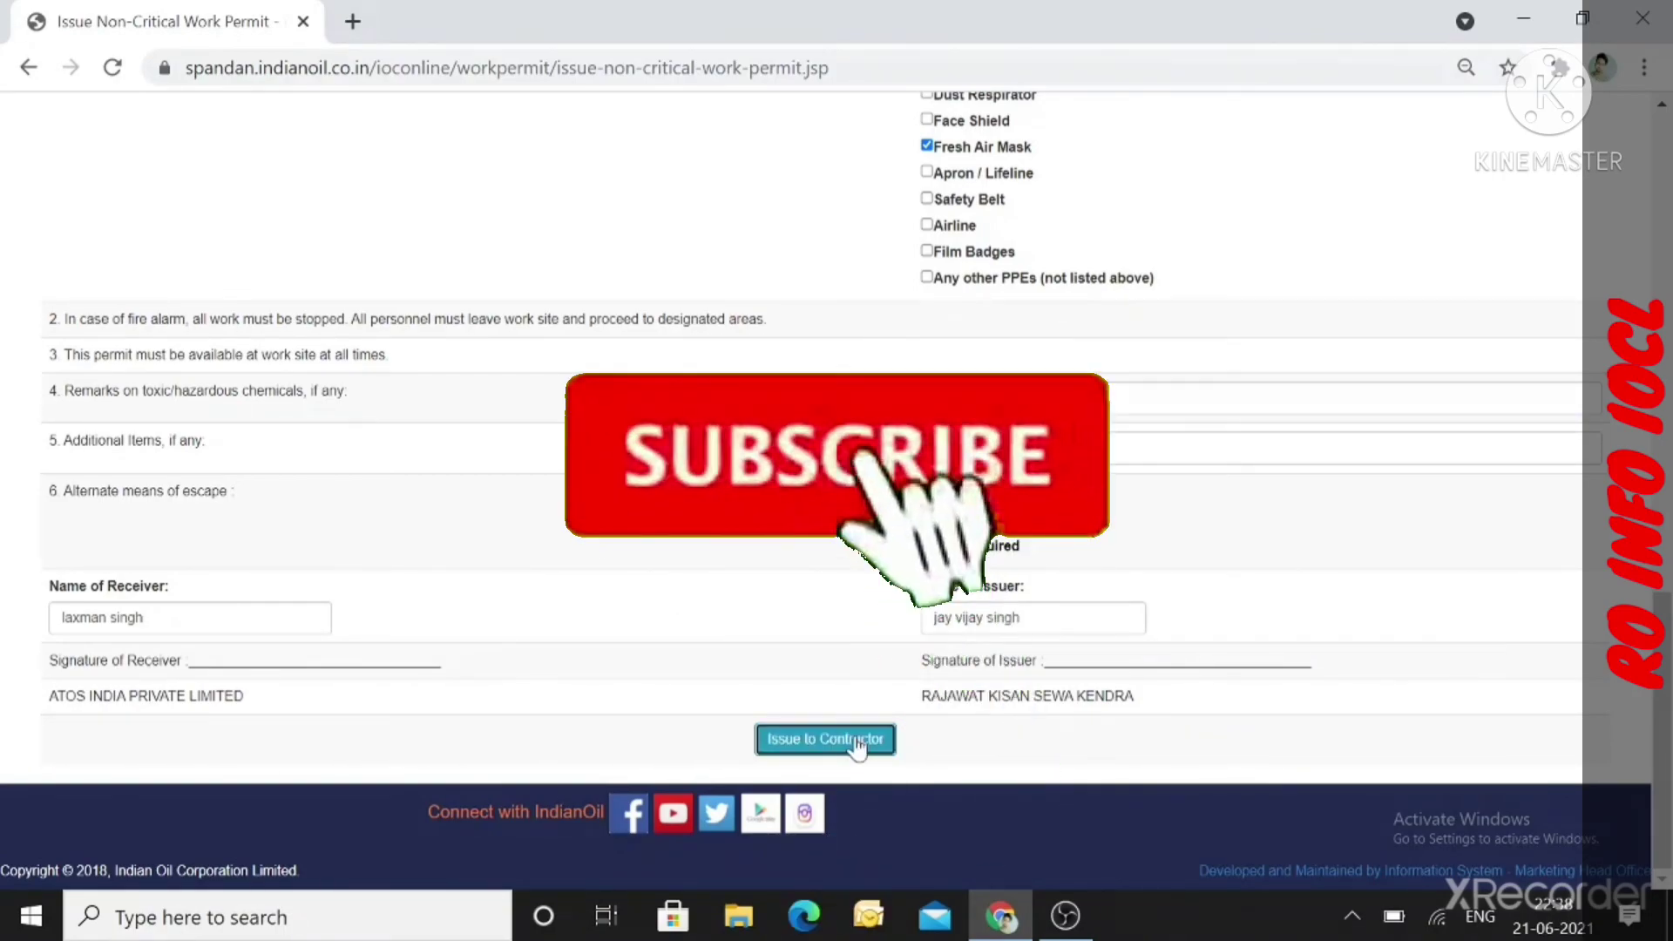